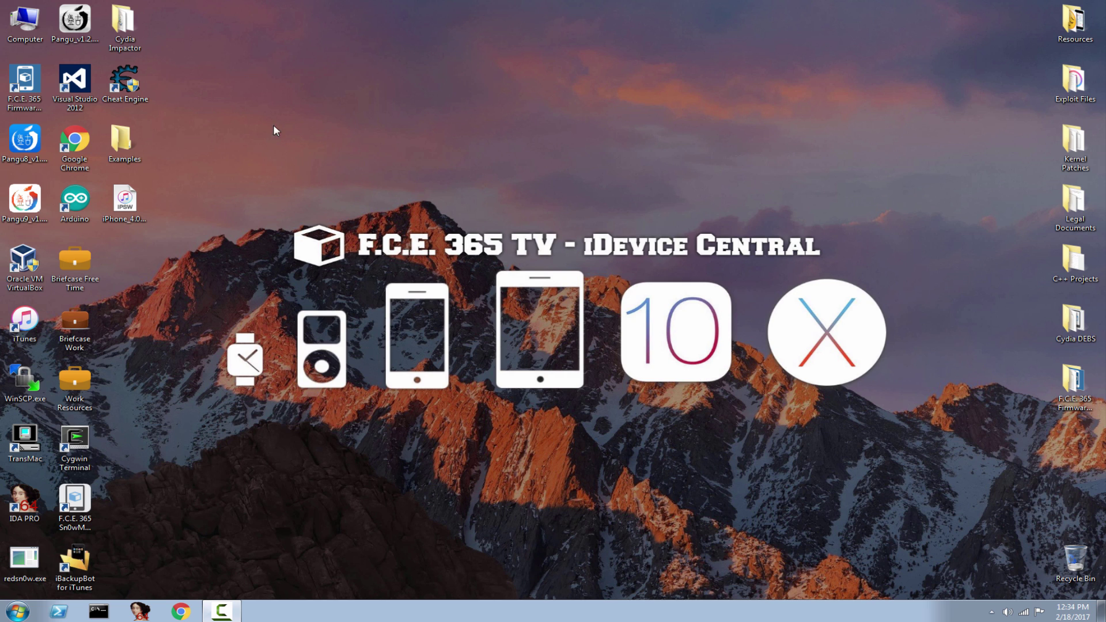
# Open the desktop Examples folder holding 2.PNG, 3.PNG and Capture.PNG
pyautogui.doubleClick(122, 142)
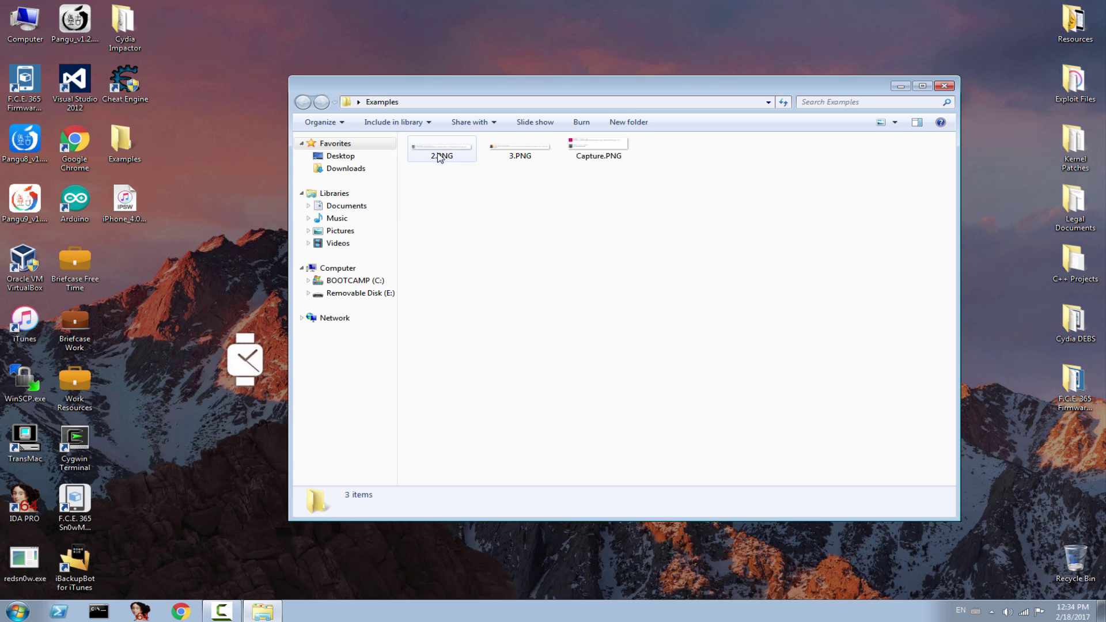
# View 2.PNG, 3.PNG and Capture.PNG in Photo Viewer, then close the viewer and Examples folder
pyautogui.click(440, 157)
pyautogui.doubleClick(441, 157)
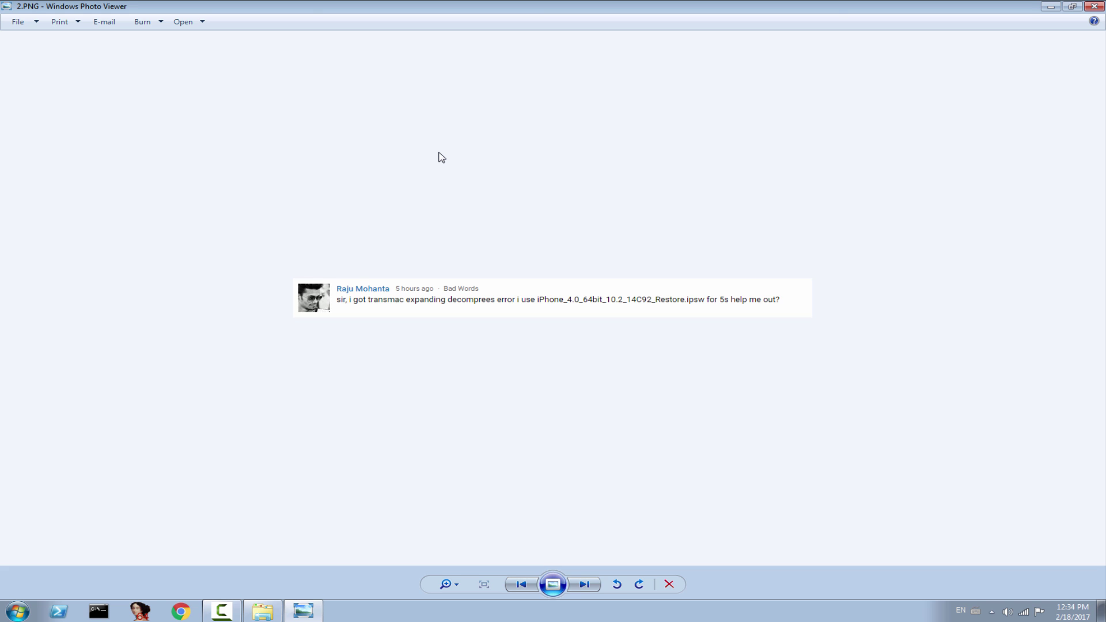
pyautogui.press('Right')
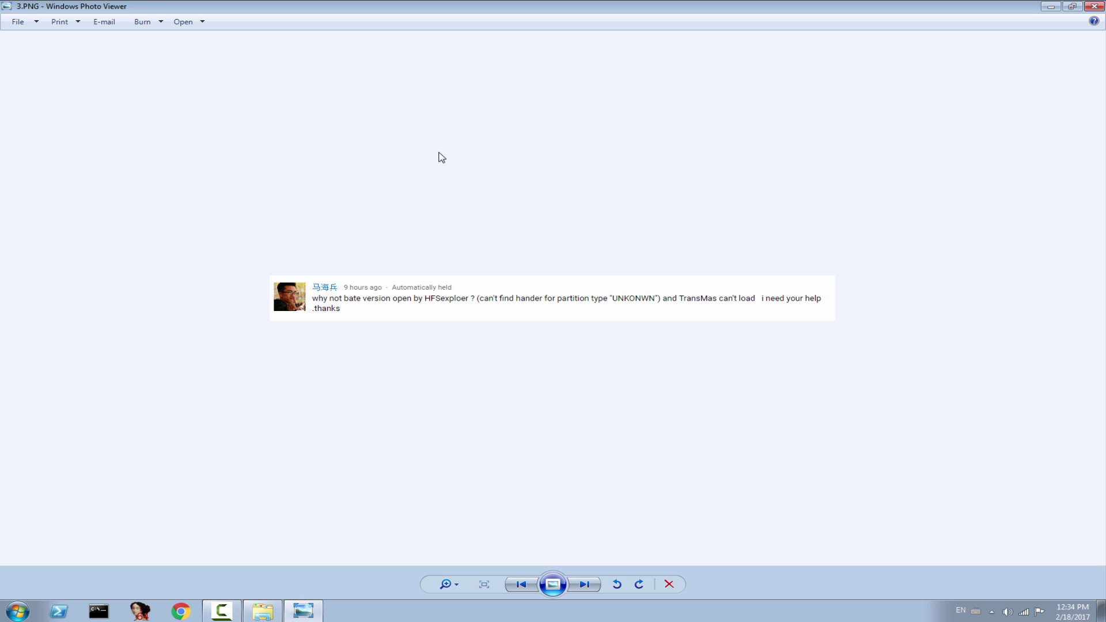
pyautogui.press('Right')
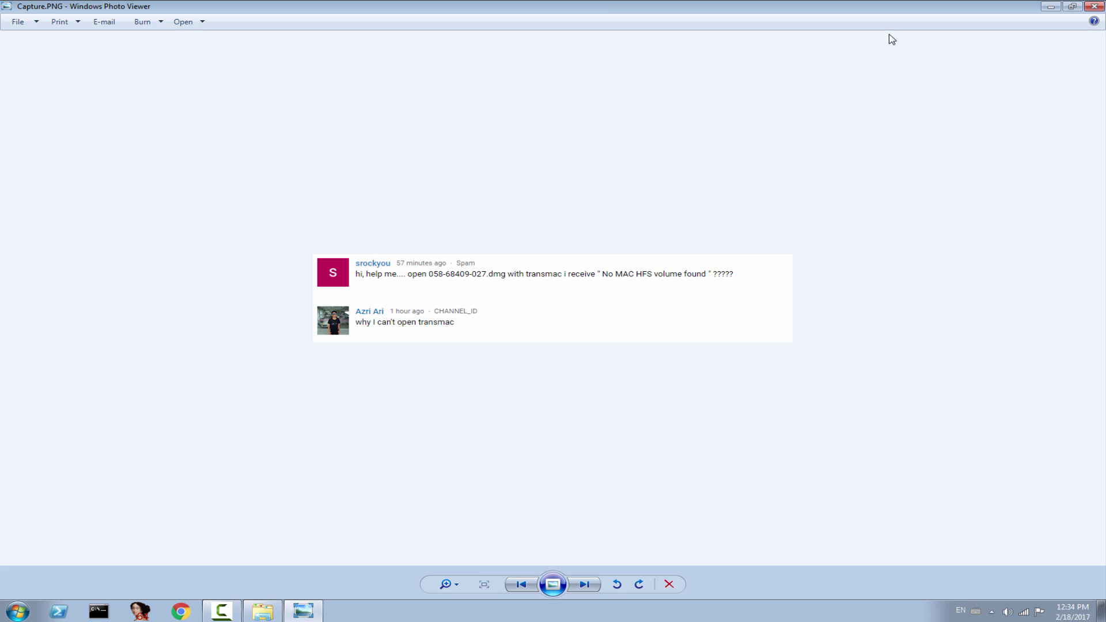
pyautogui.click(1098, 5)
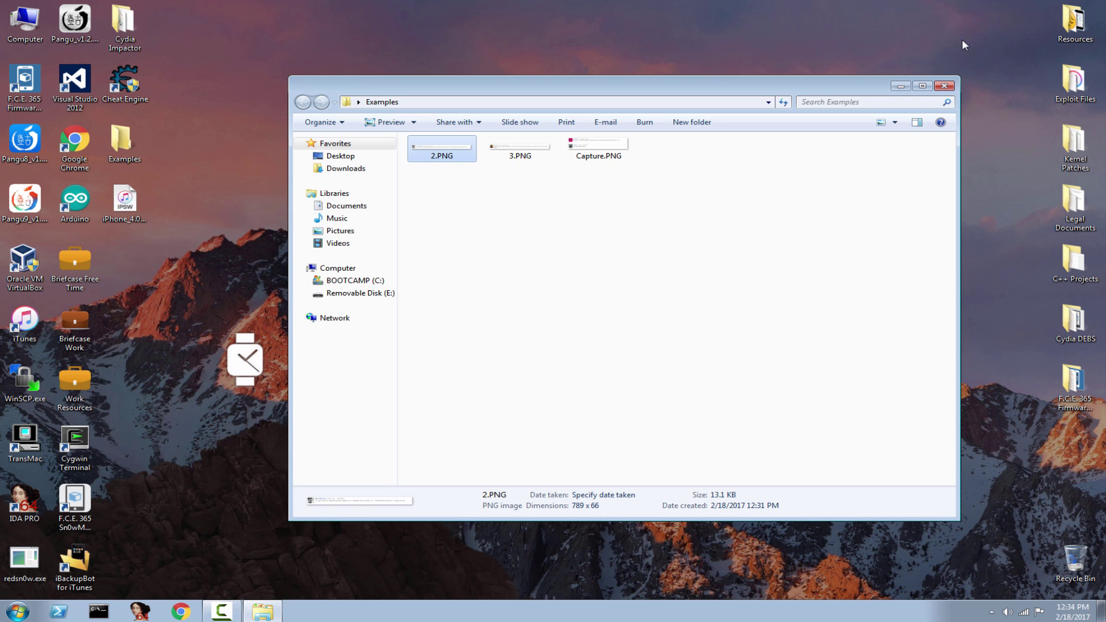
pyautogui.click(943, 86)
# Open the iPhone IPSW as a 7-Zip archive and extract 058-68402-034.dmg to the desktop
pyautogui.rightClick(129, 199)
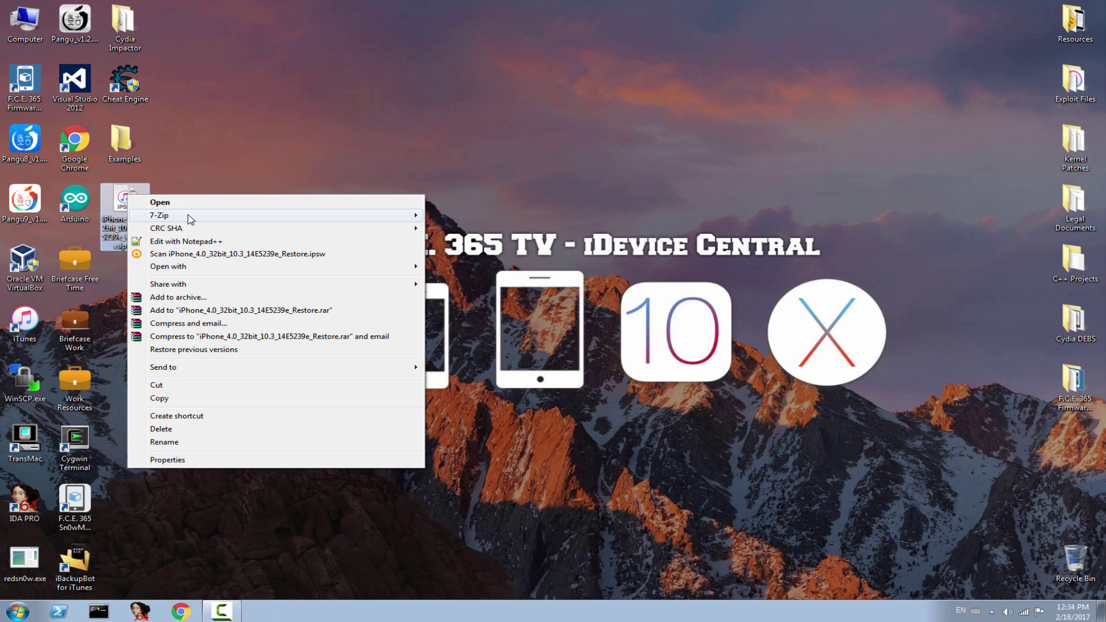
pyautogui.moveTo(190, 217)
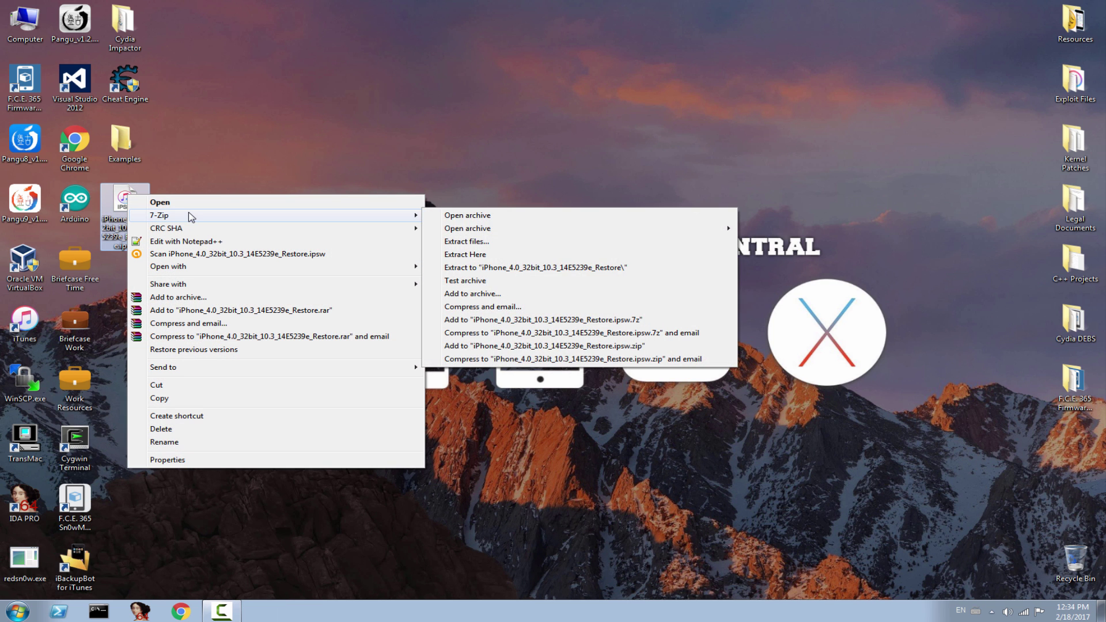
pyautogui.click(504, 215)
pyautogui.moveTo(581, 245); pyautogui.dragTo(337, 245)
pyautogui.moveTo(523, 92); pyautogui.dragTo(436, 79)
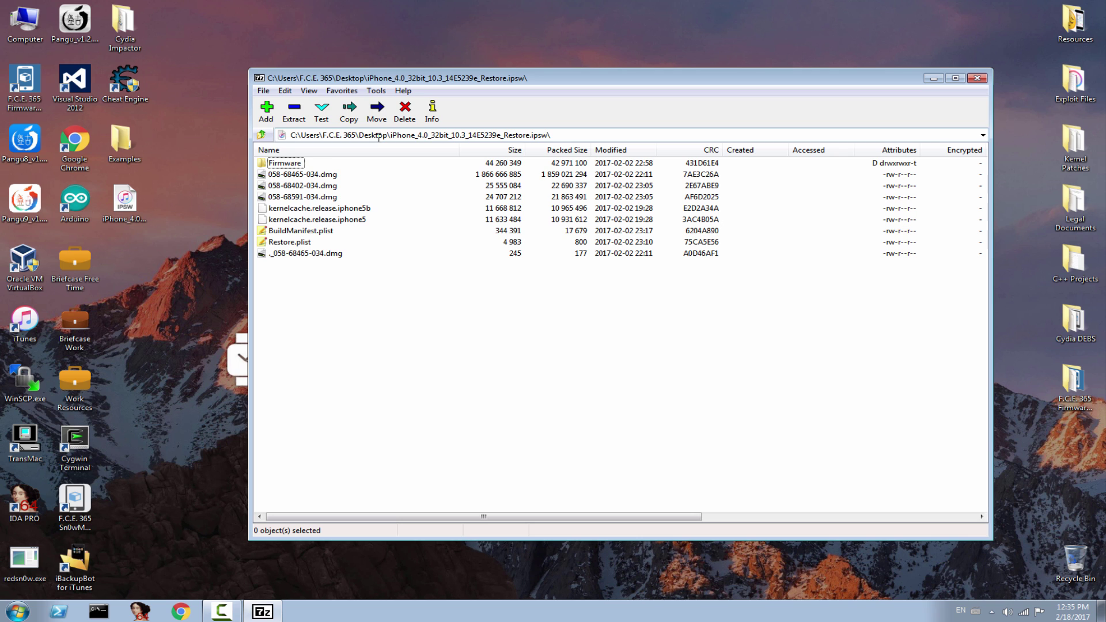
pyautogui.doubleClick(356, 188)
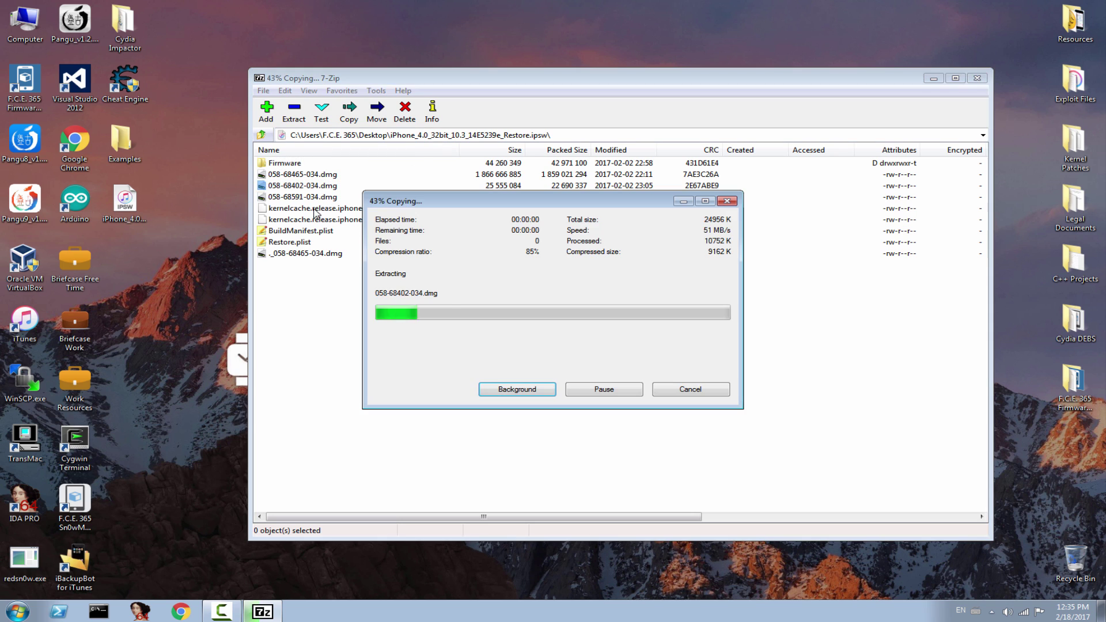
# Move the extracted 058-68402-034.dmg icon lower on the desktop
pyautogui.click(336, 187)
pyautogui.click(328, 175)
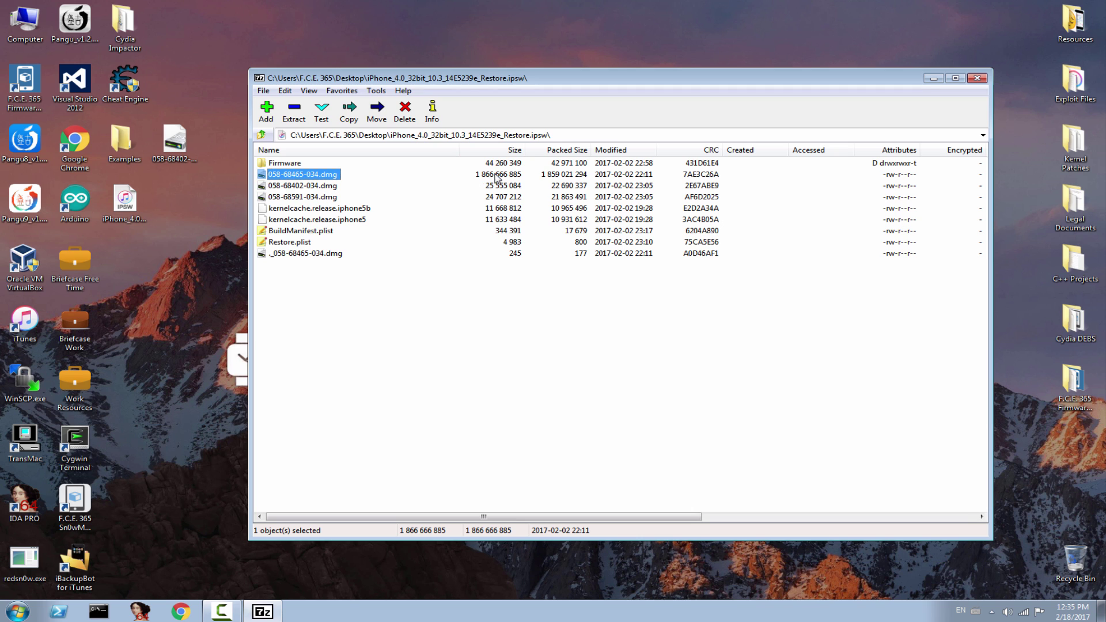
pyautogui.click(173, 149)
pyautogui.moveTo(173, 149); pyautogui.dragTo(179, 271)
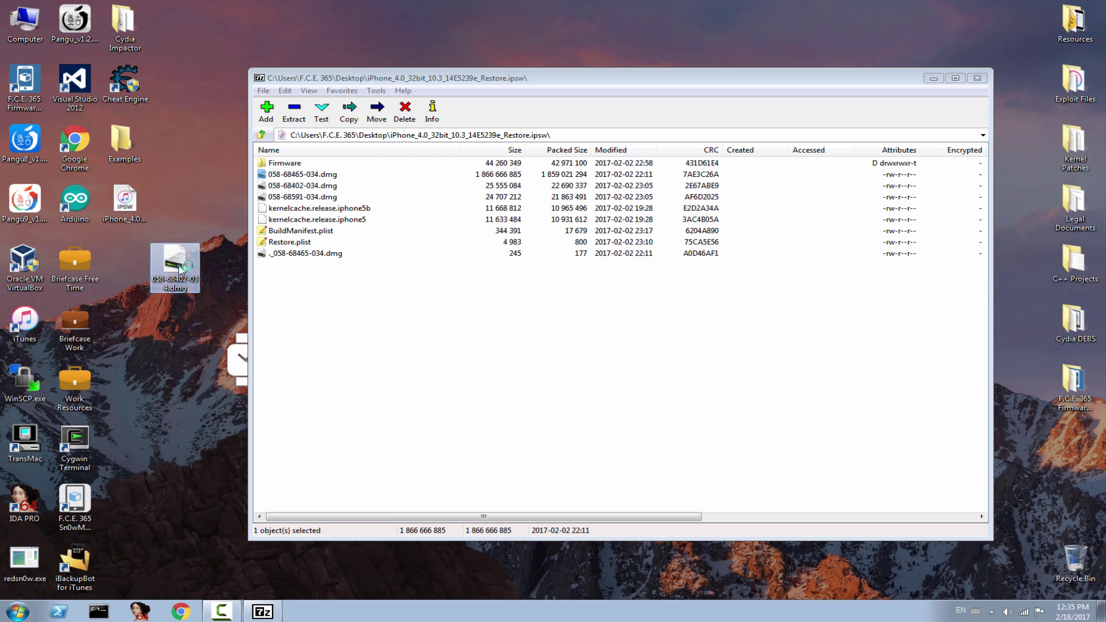
# Load 058-68402-034.dmg in TransMac, acknowledge 'No Mac HFS volumes found', and close TransMac
pyautogui.doubleClick(179, 270)
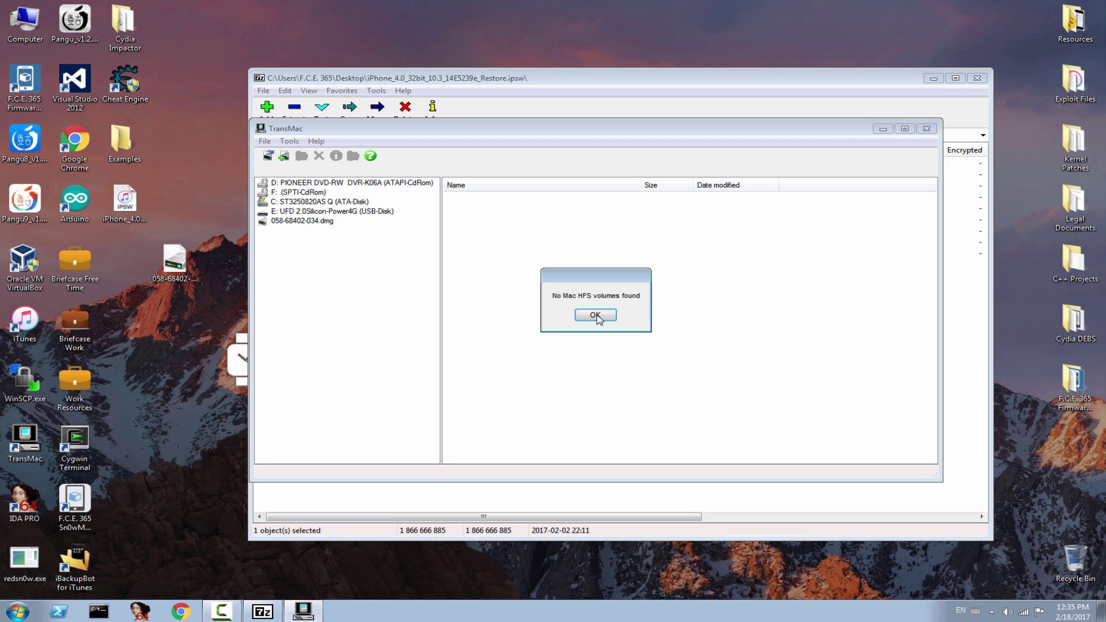
pyautogui.click(595, 316)
pyautogui.click(927, 128)
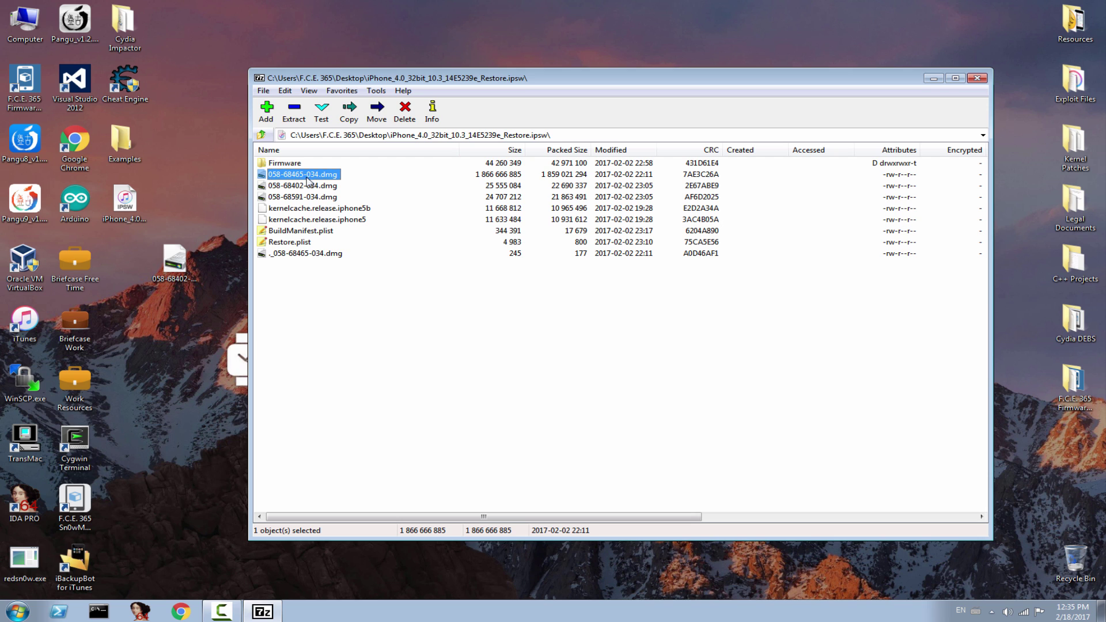
# Drag the 1780 M 058-68465-034.dmg from 7-Zip onto the desktop to extract it
pyautogui.moveTo(308, 180); pyautogui.dragTo(454, 29)
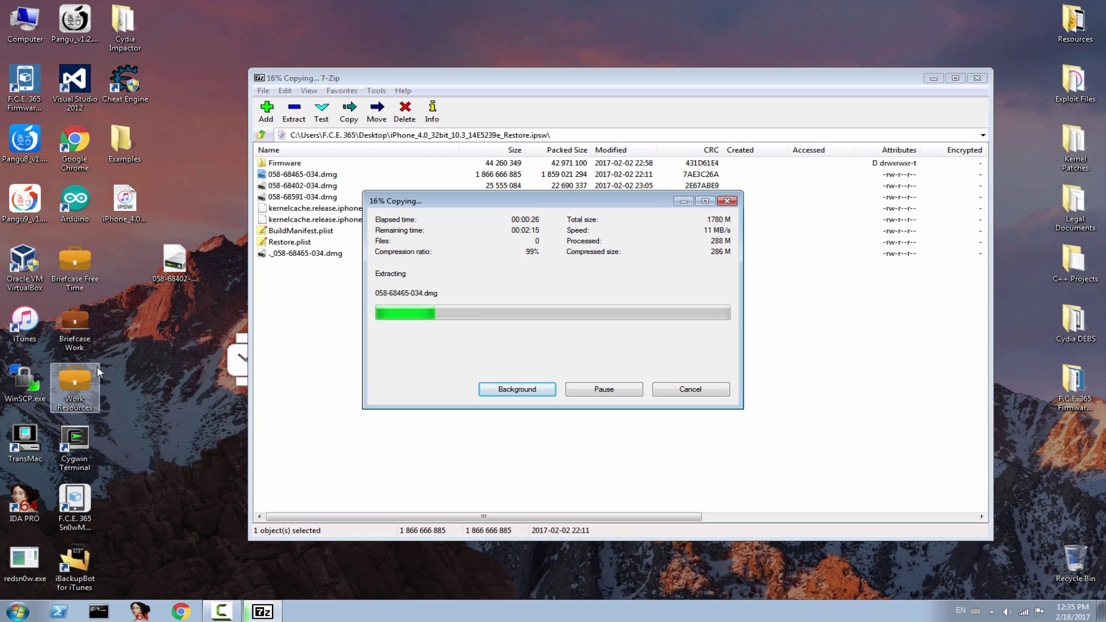
# Check the IPSW file's Properties, selecting build number 14E5239e in its name
pyautogui.click(128, 222)
pyautogui.rightClick(132, 225)
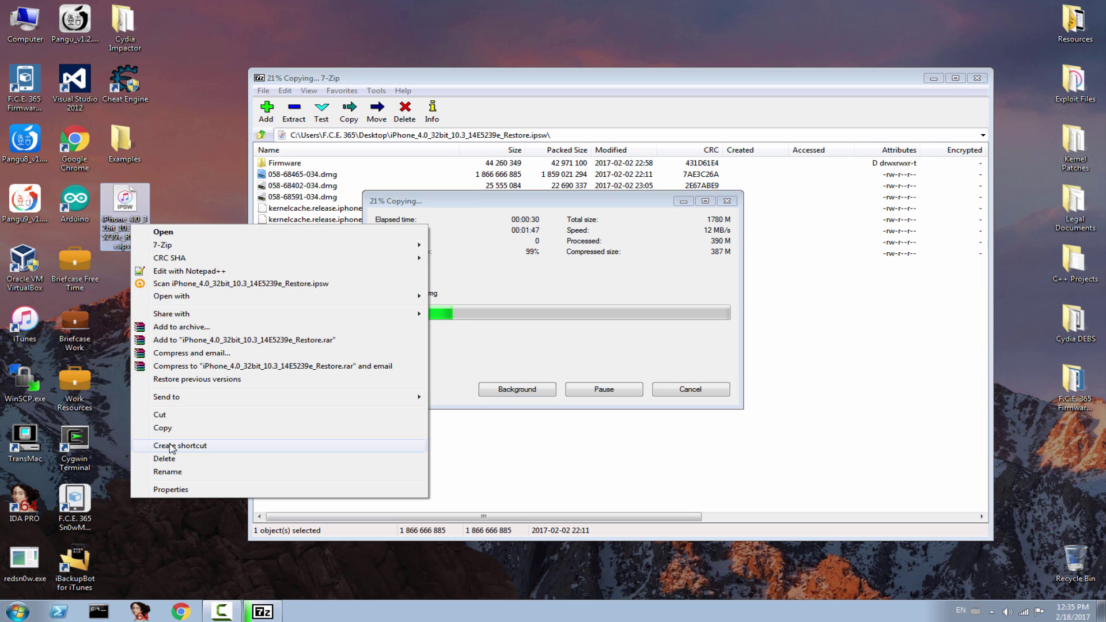
pyautogui.click(171, 489)
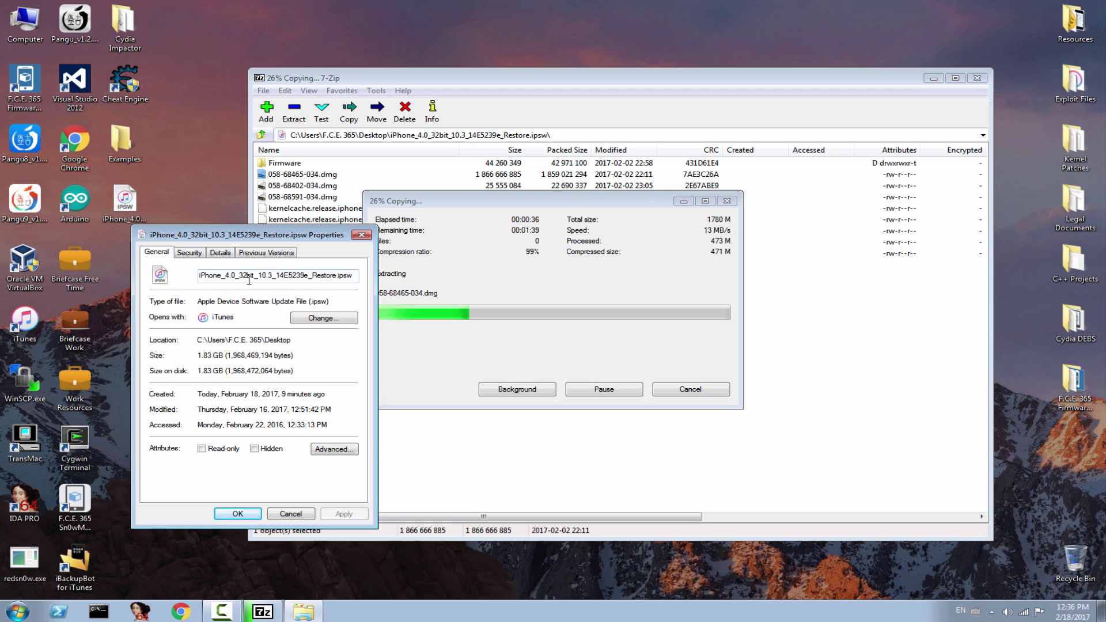
pyautogui.click(267, 276)
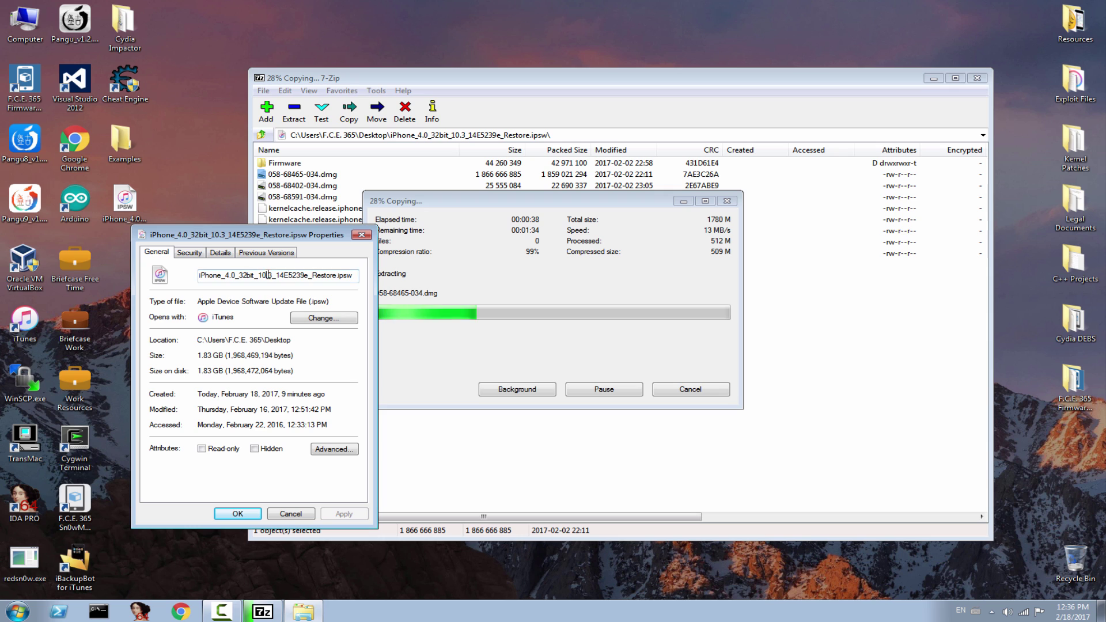
pyautogui.doubleClick(278, 275)
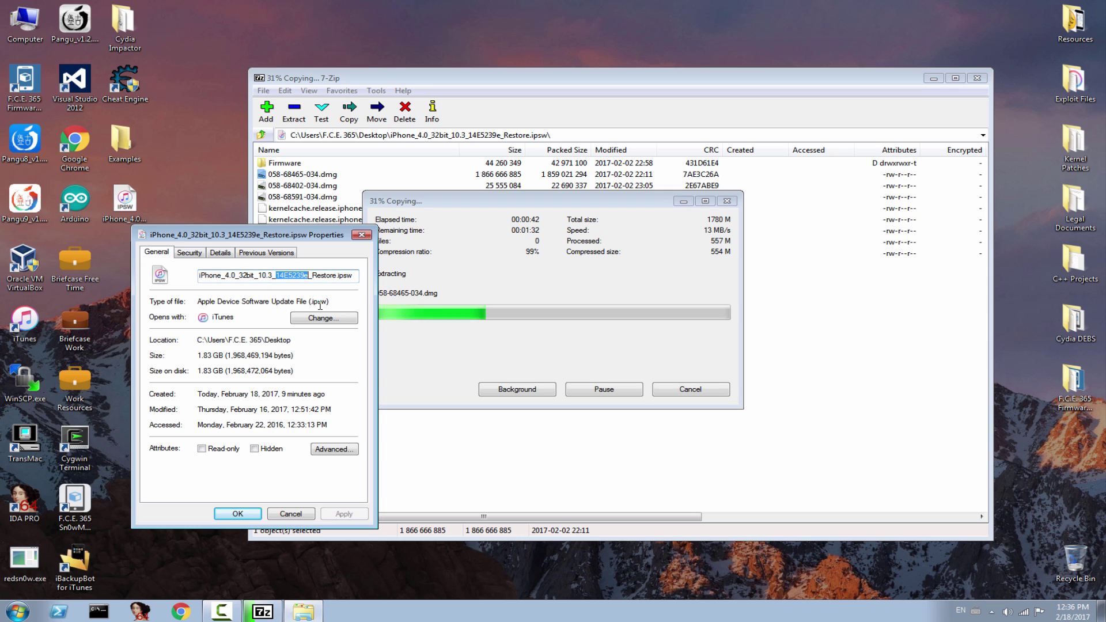
pyautogui.click(361, 235)
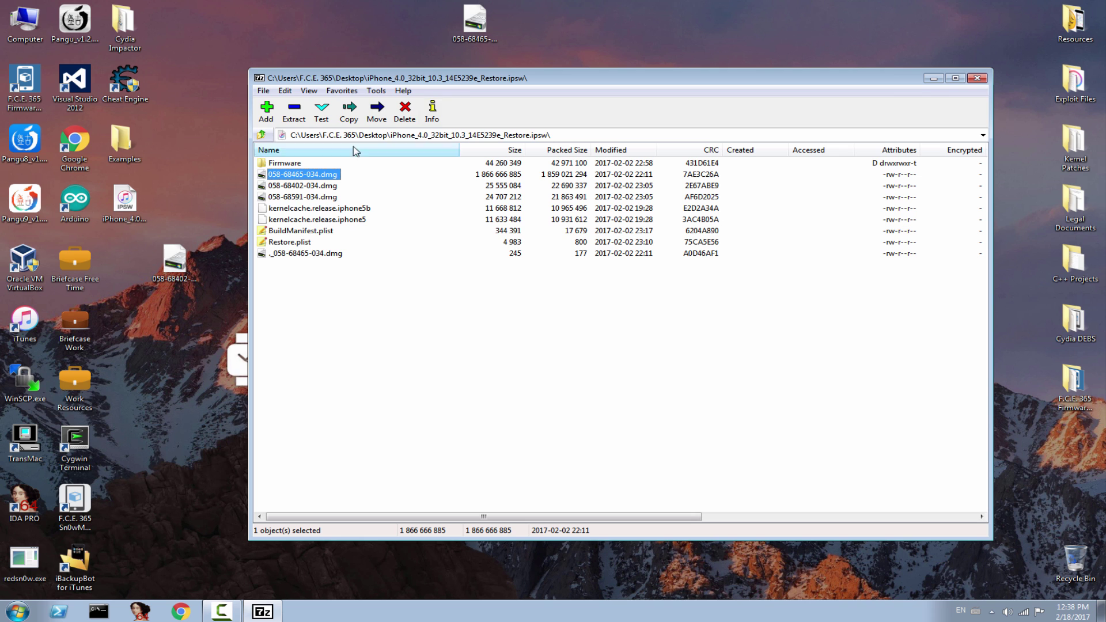
# Close 7-Zip and confirm again in TransMac that 058-68402-034.dmg has no HFS volumes
pyautogui.click(977, 78)
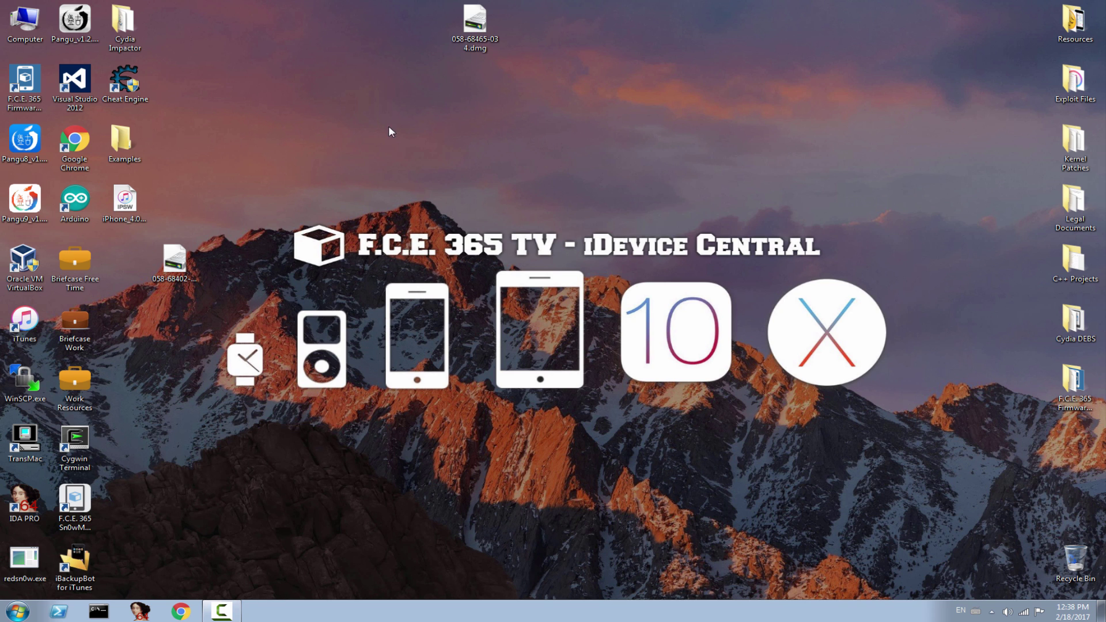
pyautogui.click(180, 265)
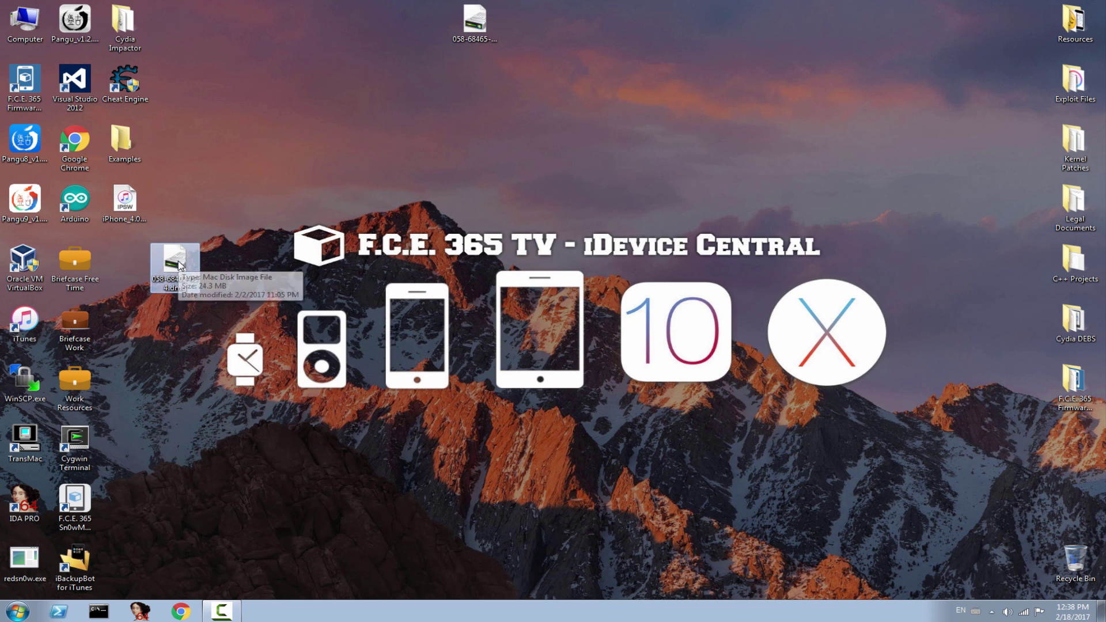
pyautogui.doubleClick(179, 265)
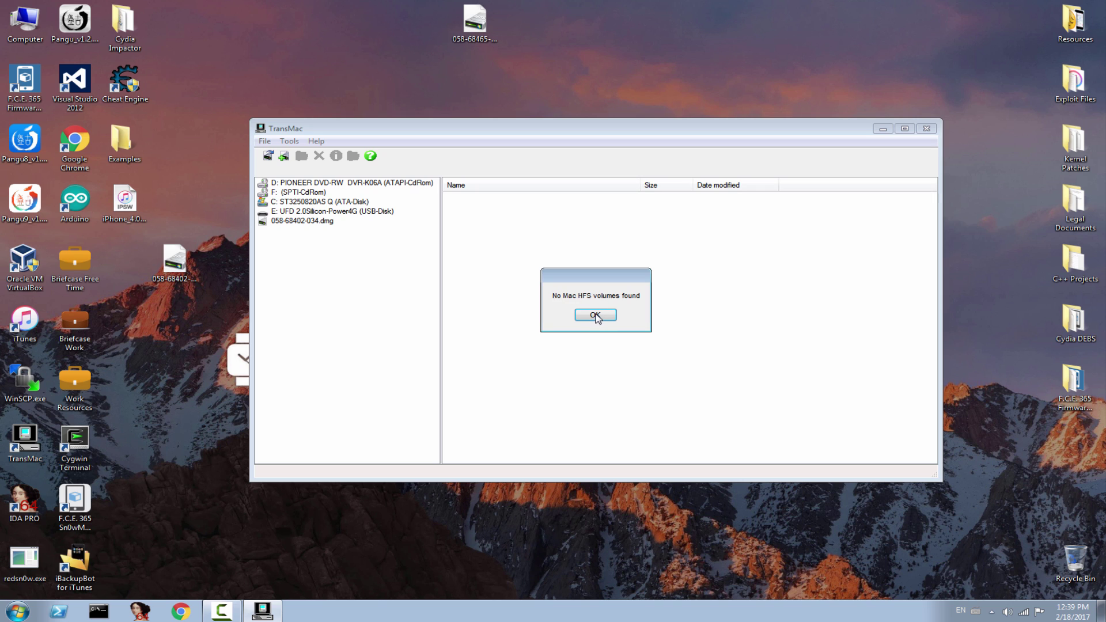
pyautogui.click(596, 316)
pyautogui.click(931, 134)
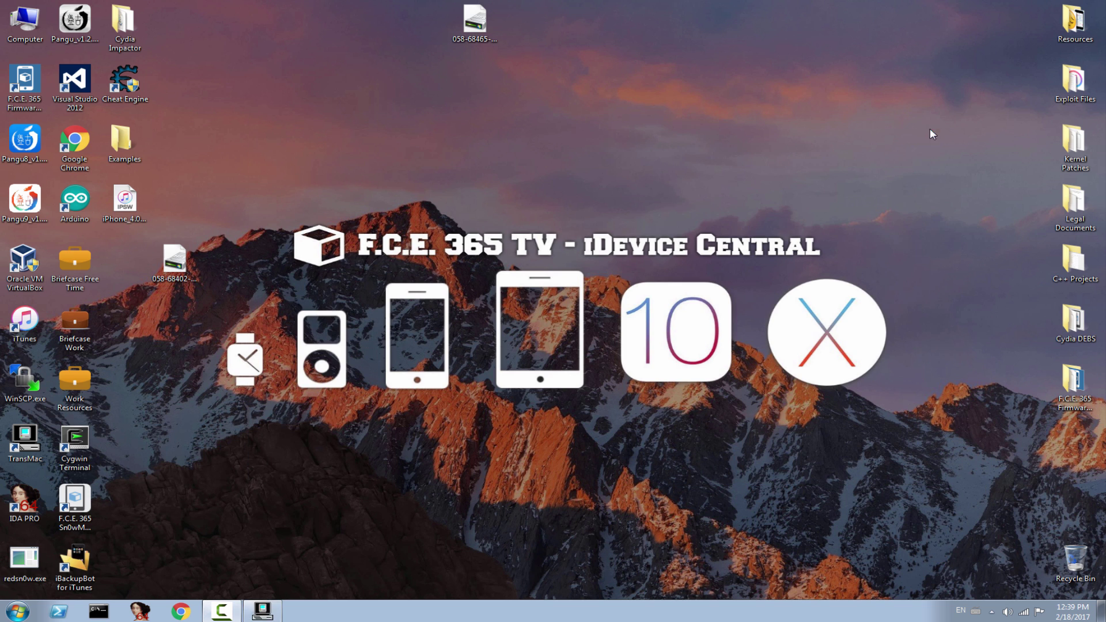
# Show the Properties of the 1.73 GB 058-68465-034.dmg
pyautogui.click(477, 26)
pyautogui.rightClick(479, 27)
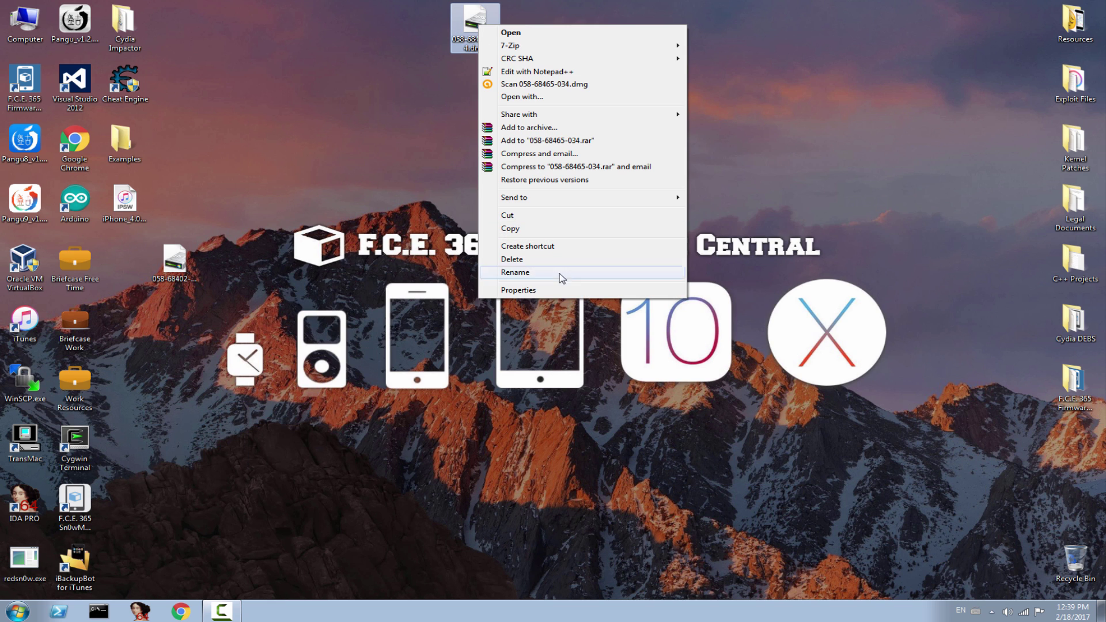
pyautogui.click(561, 289)
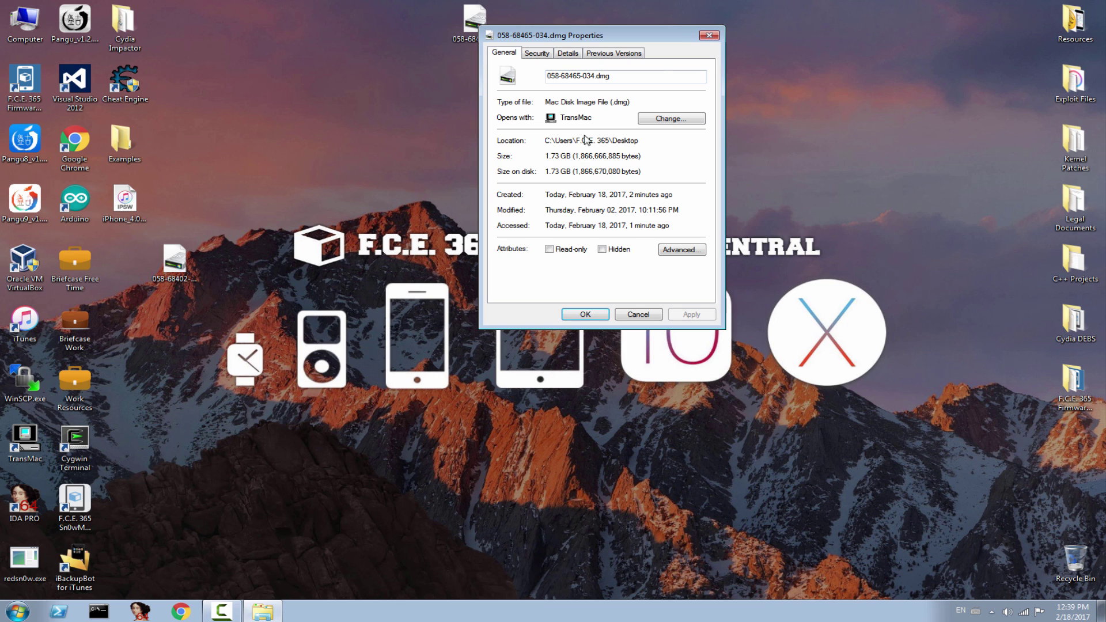
# Open 058-68465-034.dmg in TransMac and browse into the volume's Applications folder
pyautogui.click(708, 36)
pyautogui.doubleClick(475, 23)
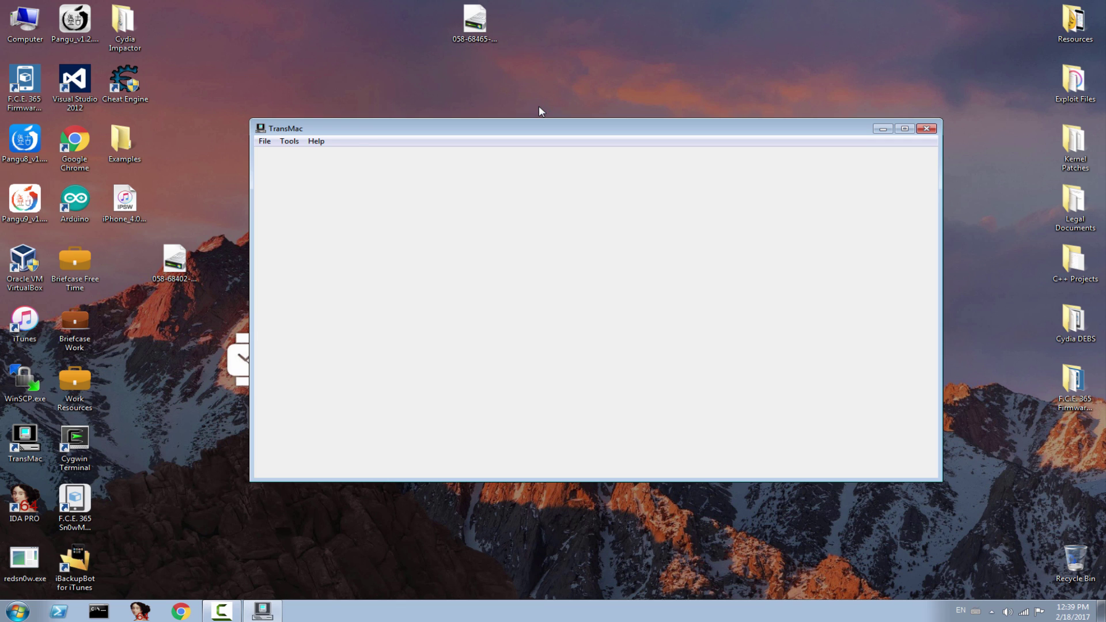
pyautogui.doubleClick(302, 221)
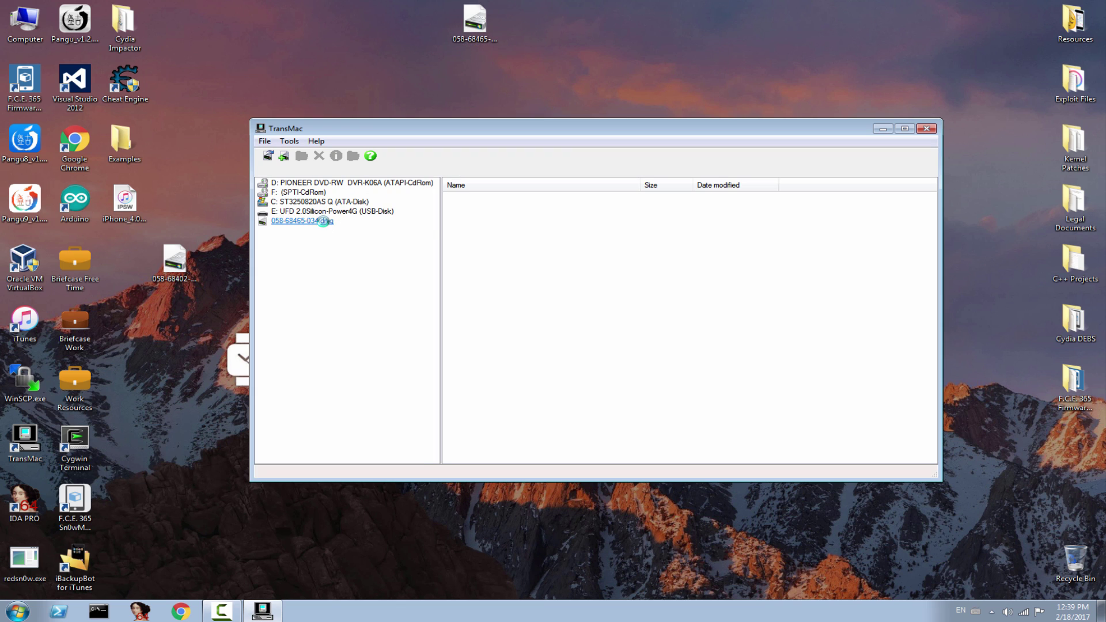
pyautogui.doubleClick(326, 231)
pyautogui.doubleClick(288, 240)
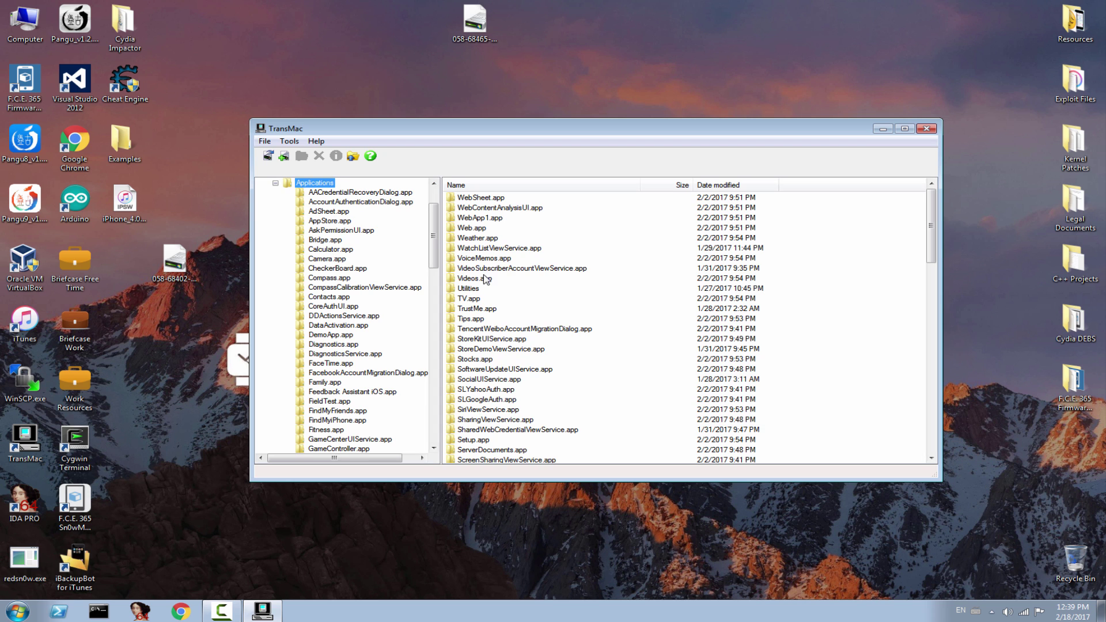
pyautogui.click(485, 279)
pyautogui.moveTo(931, 225); pyautogui.dragTo(903, 441)
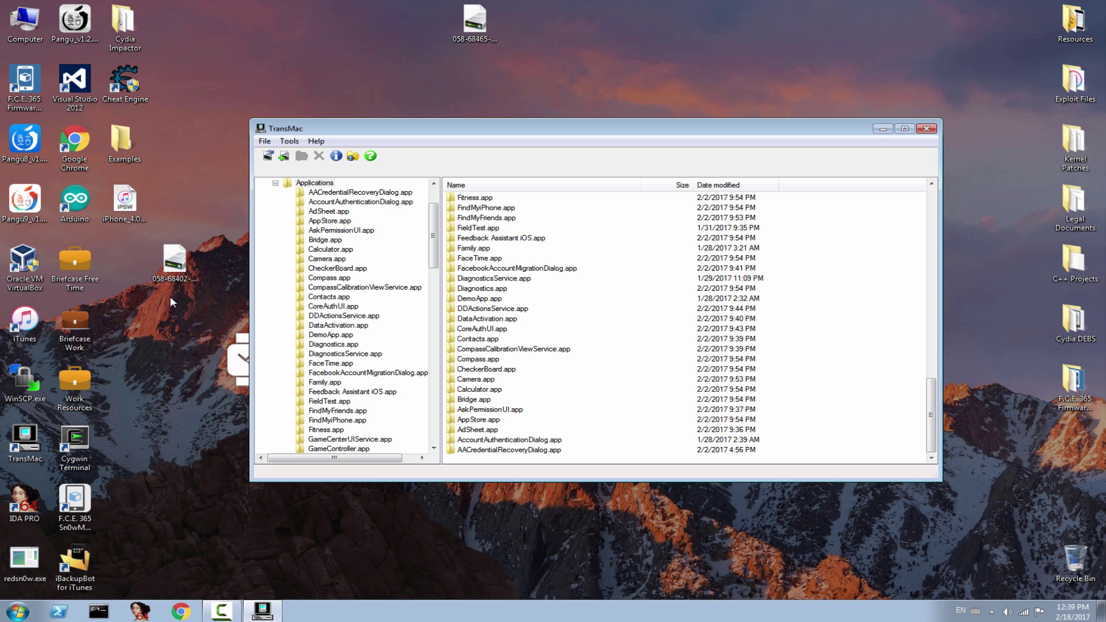
# Go back to the volume's root folders and reopen the Applications folder
pyautogui.click(174, 266)
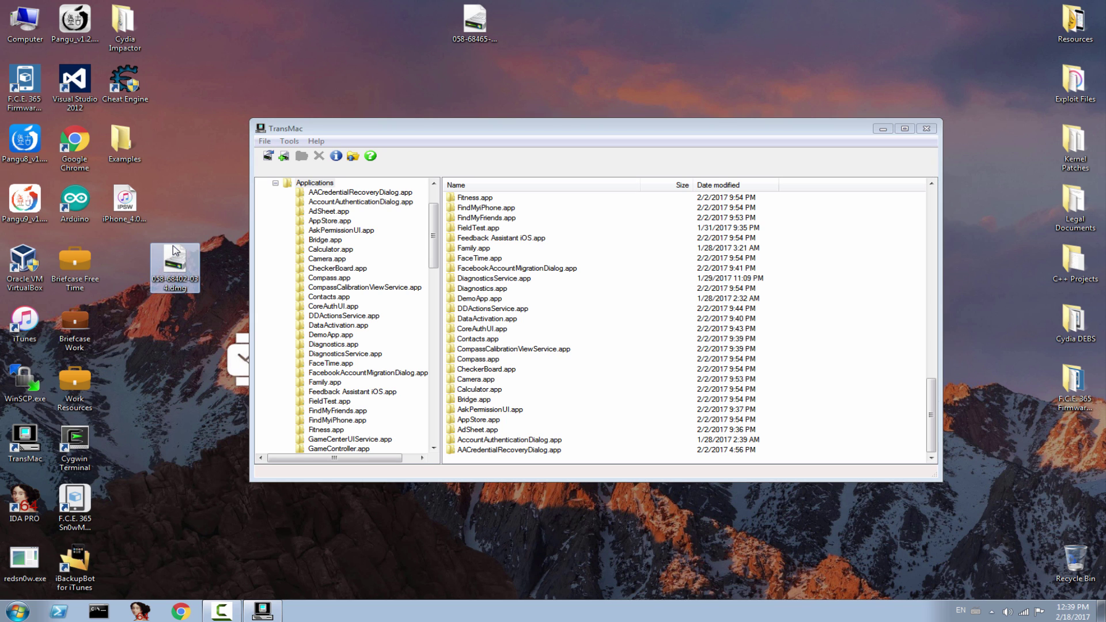
pyautogui.moveTo(433, 235); pyautogui.dragTo(434, 190)
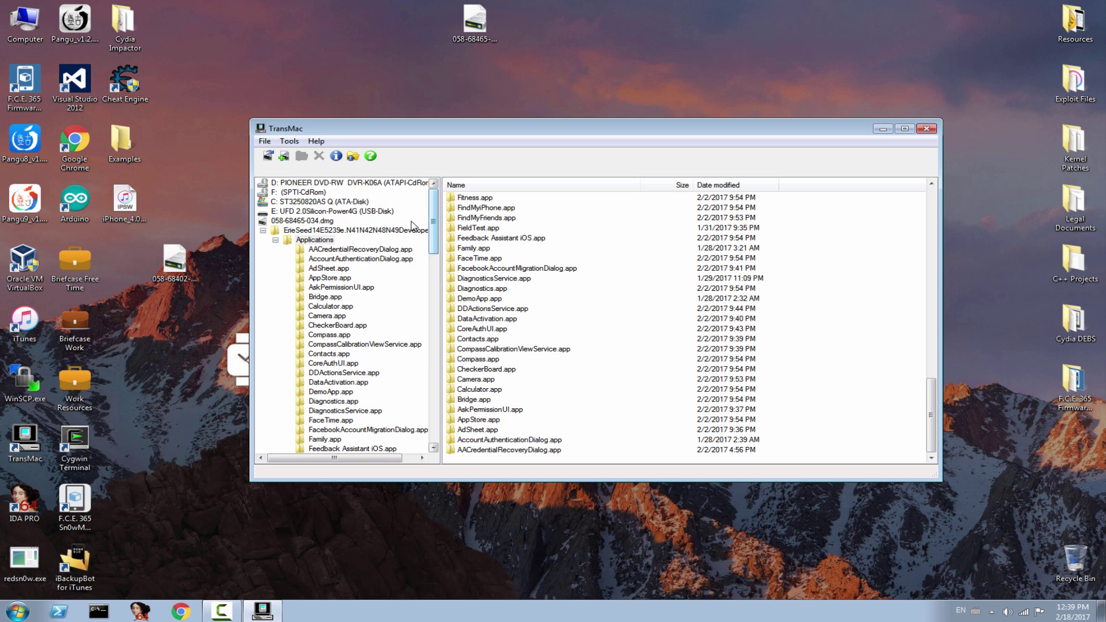
pyautogui.click(362, 231)
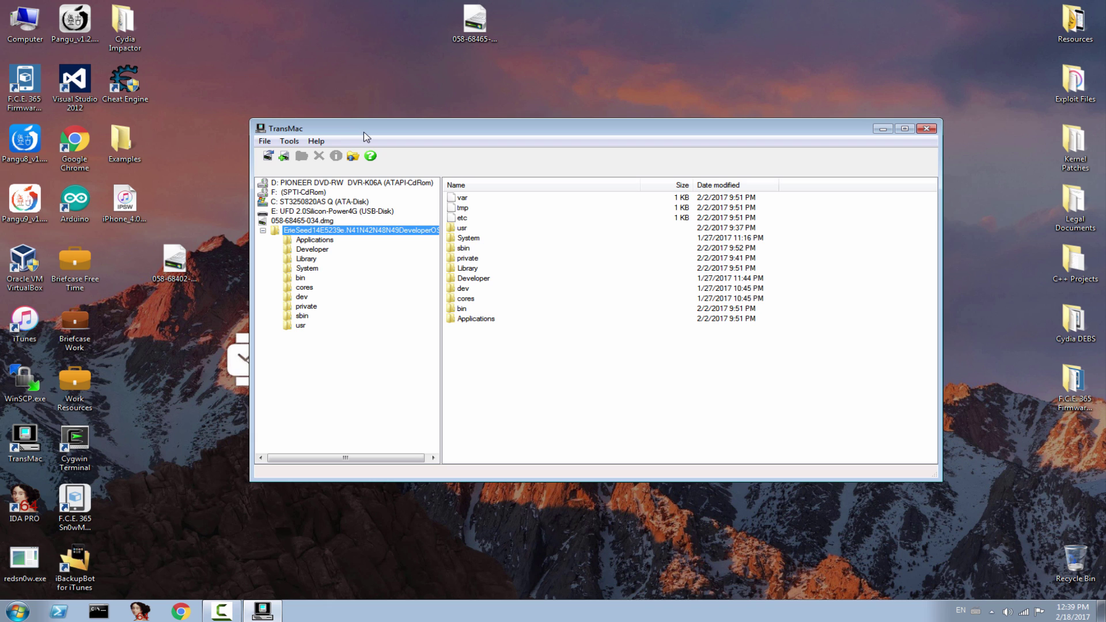
pyautogui.doubleClick(315, 240)
pyautogui.click(485, 339)
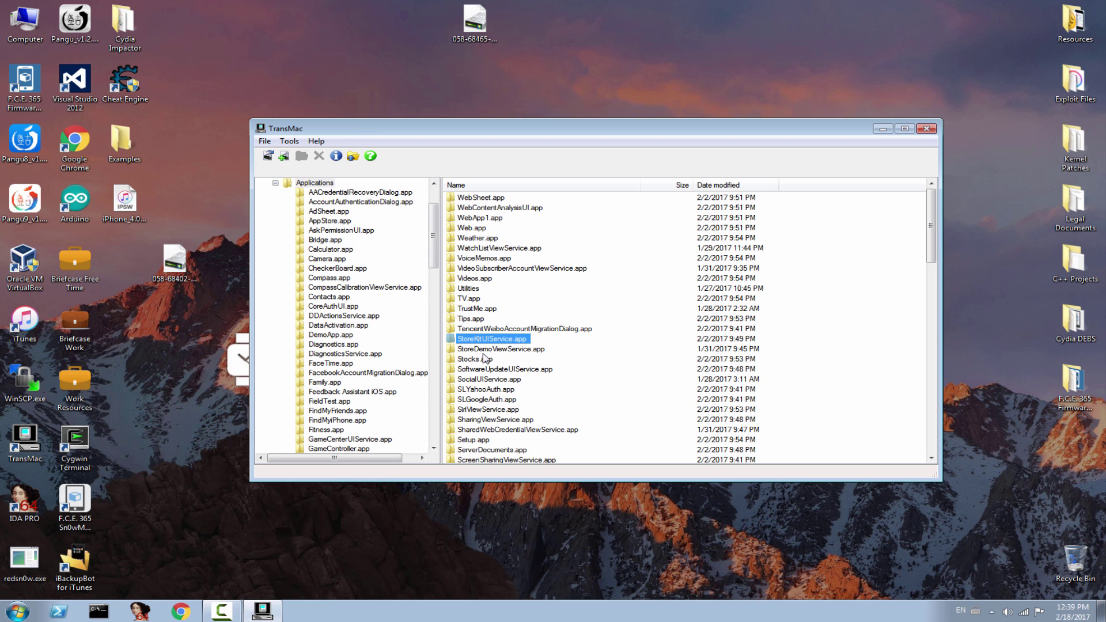
# Copy Setup.app from the image's Applications folder to the Desktop
pyautogui.click(474, 430)
pyautogui.rightClick(482, 440)
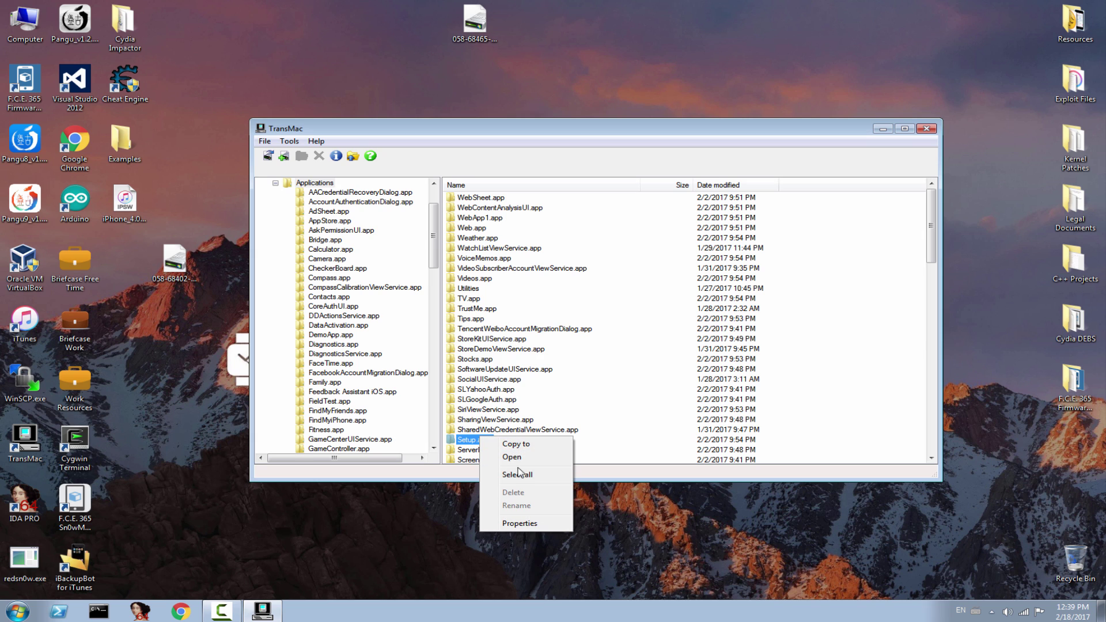
pyautogui.click(530, 445)
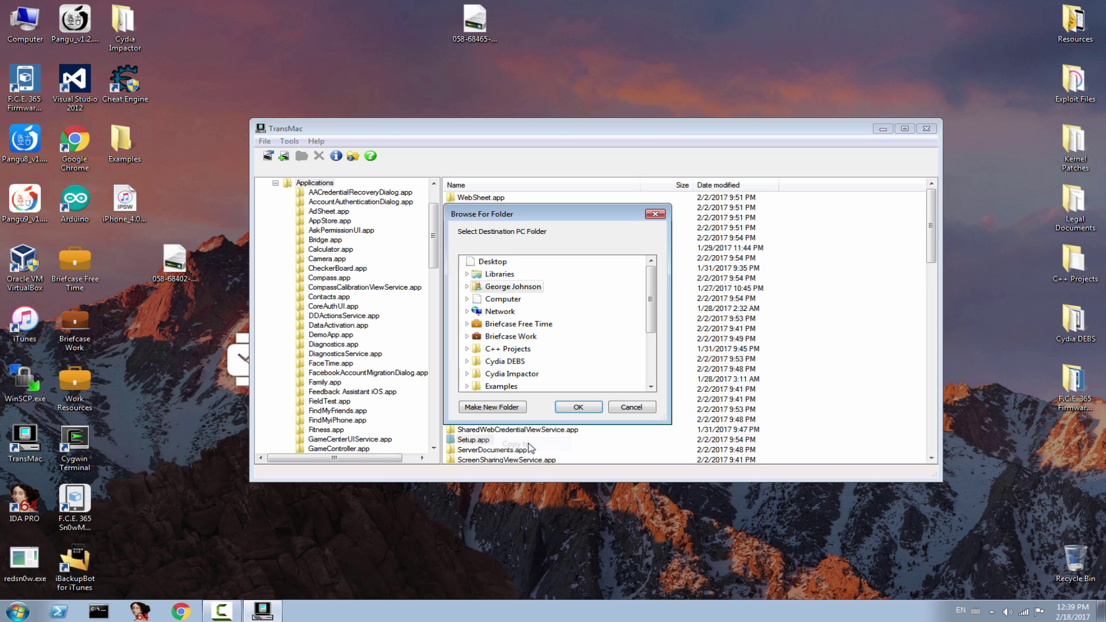
pyautogui.click(573, 406)
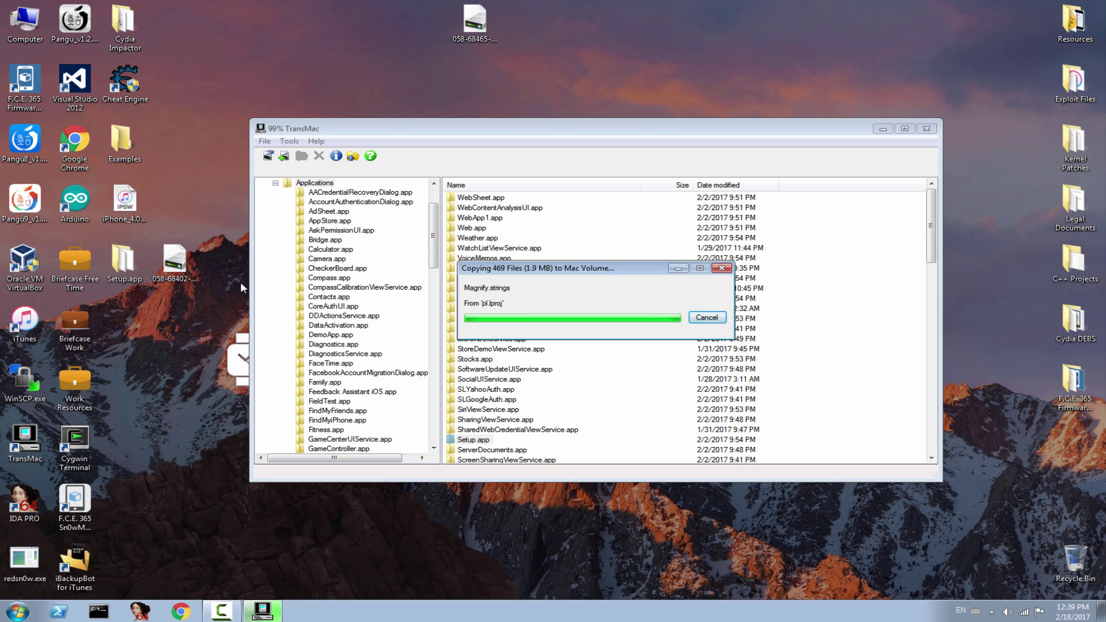
# Open the copied Setup.app folder on the desktop to check it, then close it
pyautogui.doubleClick(124, 262)
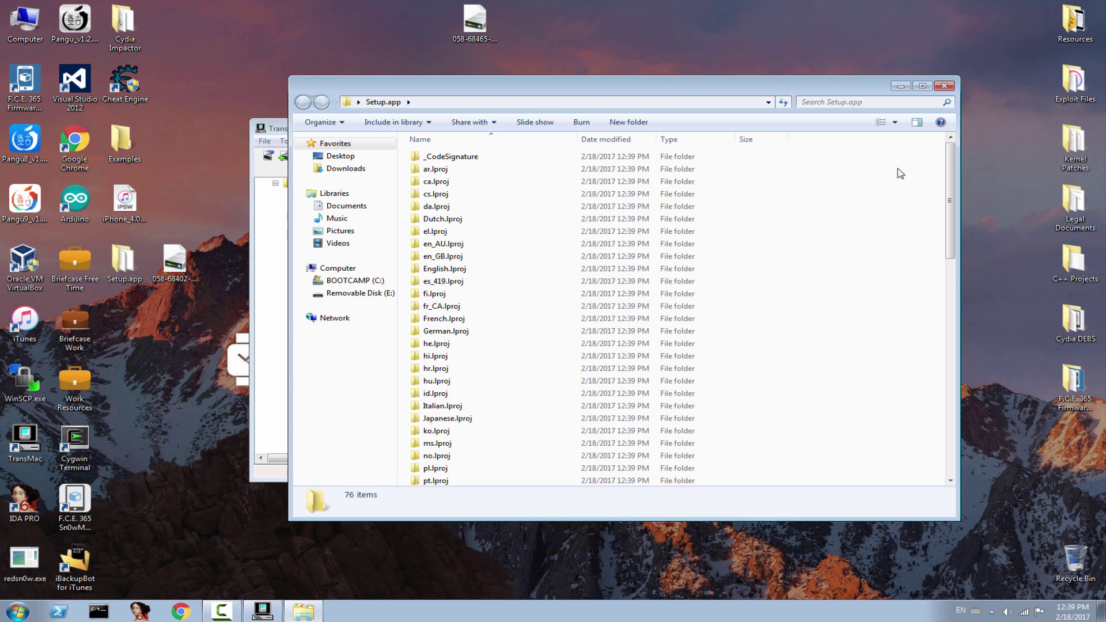
pyautogui.click(943, 82)
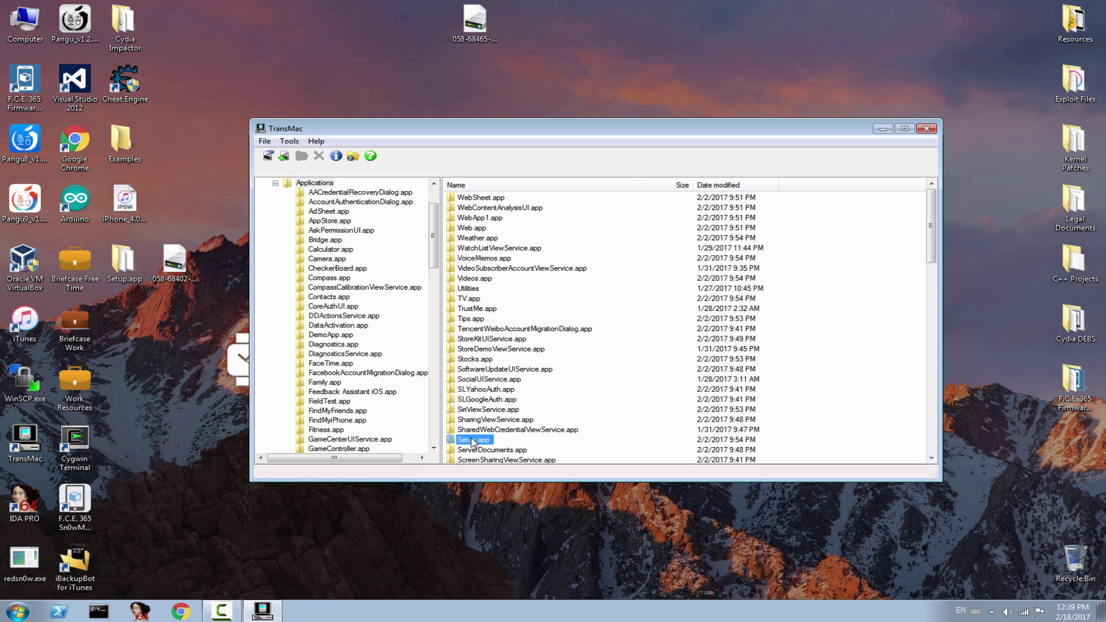
pyautogui.scroll(2, 433, 231)
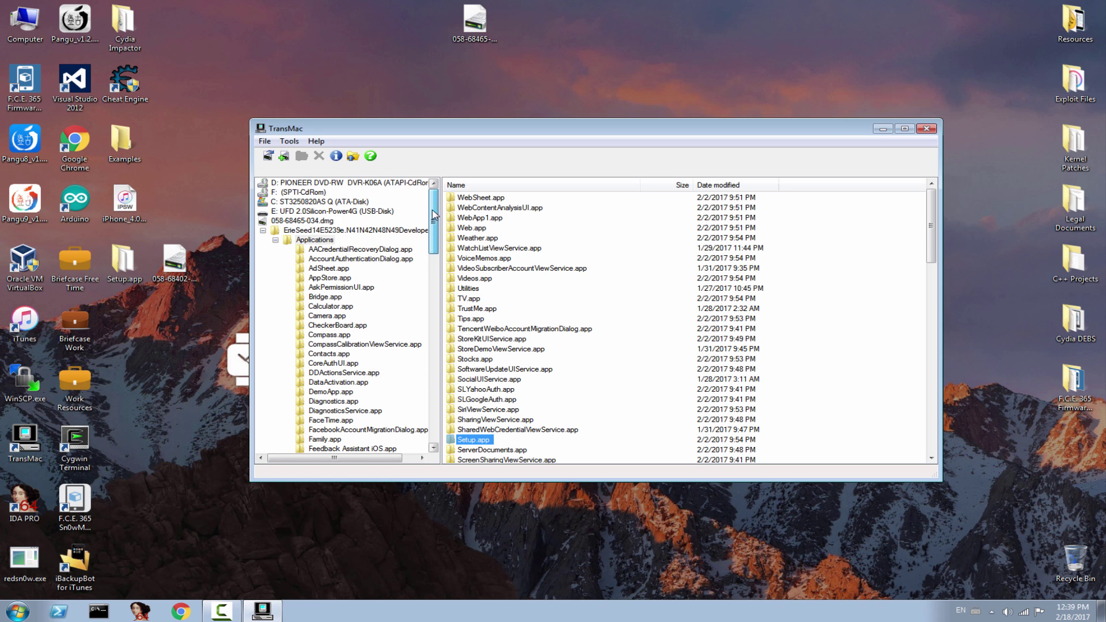
# Expand 058-68465-034.dmg into a new image saved as rw.dmg
pyautogui.rightClick(318, 223)
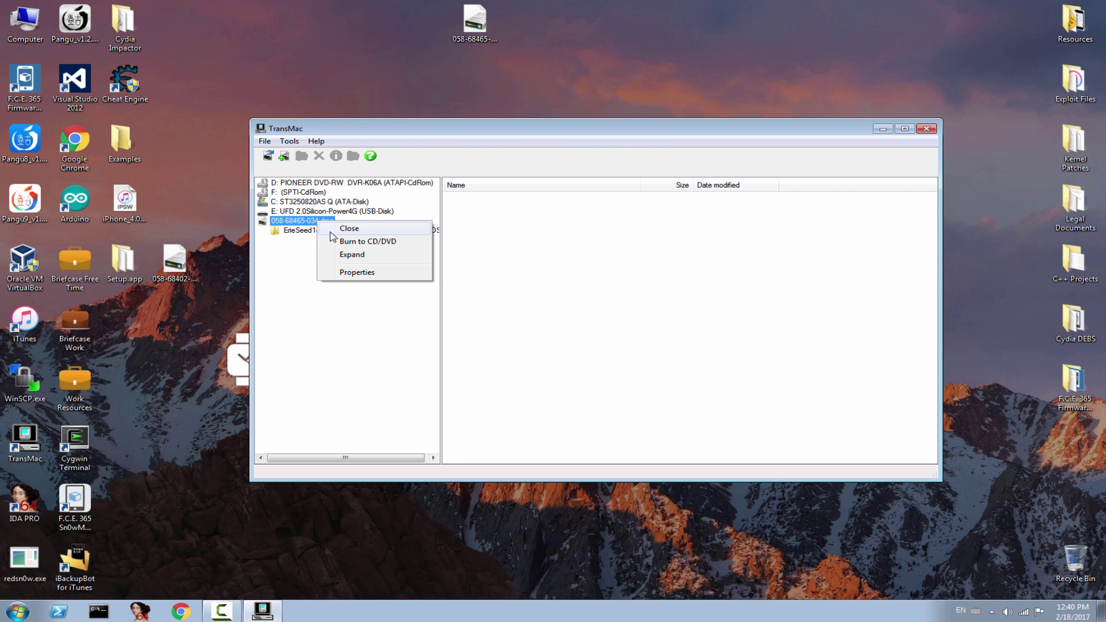
pyautogui.click(375, 257)
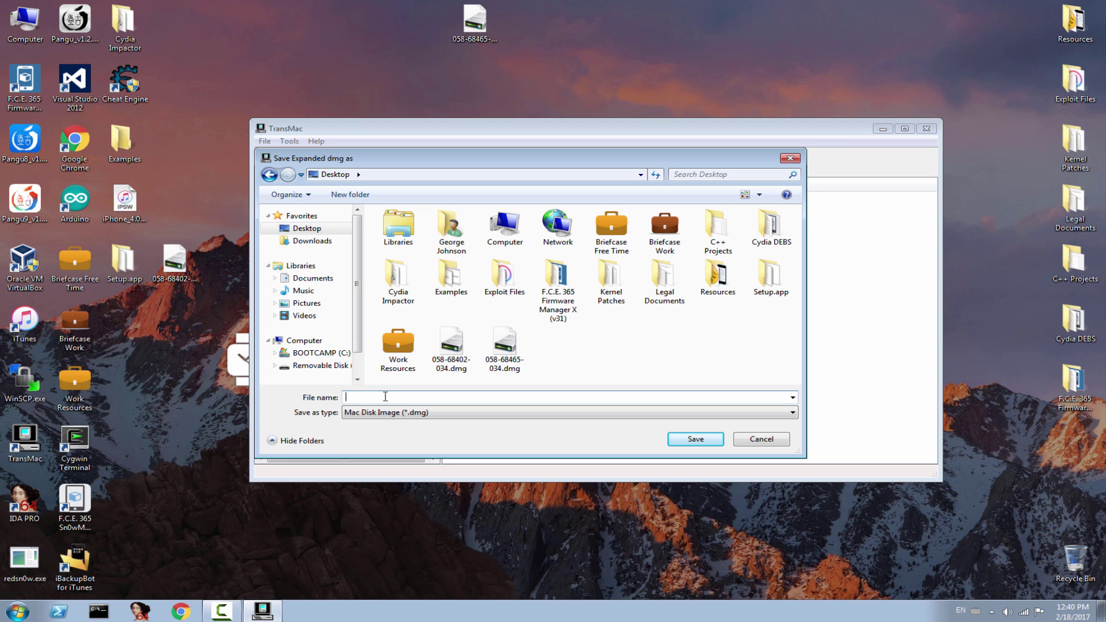
pyautogui.write('rw')
pyautogui.press('Return')
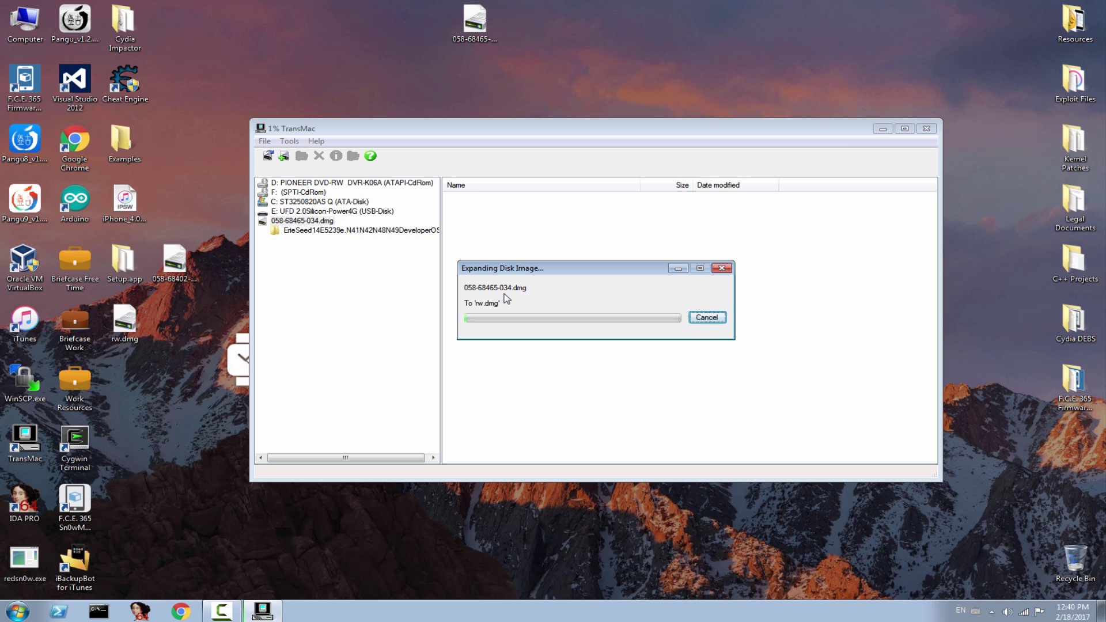
# Cancel the expansion at 1%, confirm the cancellation, and close TransMac
pyautogui.click(706, 318)
pyautogui.click(569, 315)
pyautogui.click(593, 313)
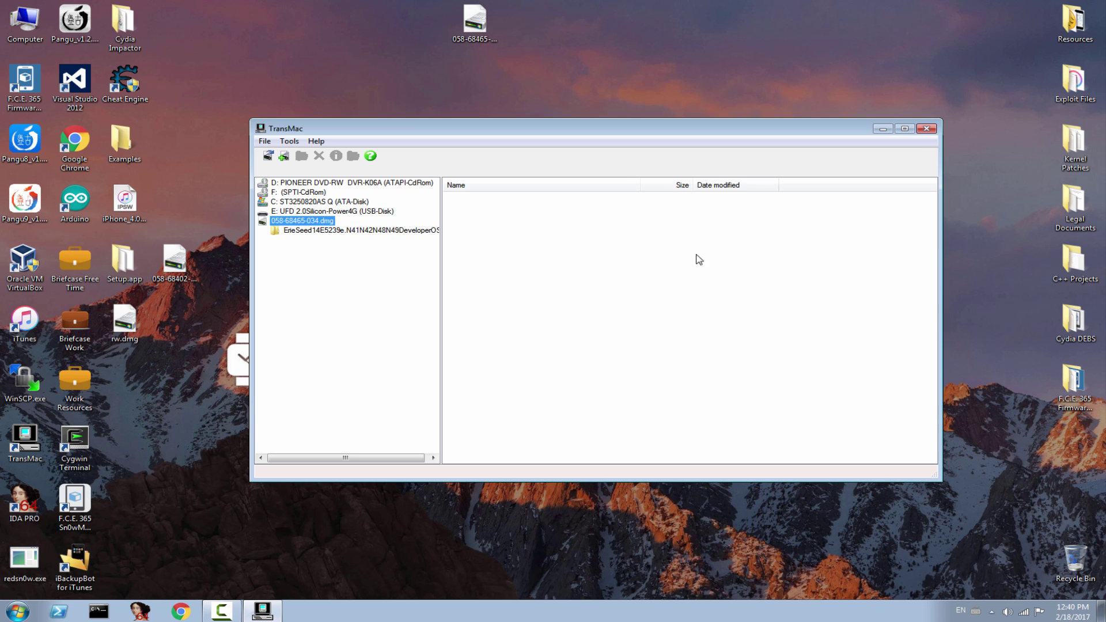
pyautogui.click(927, 128)
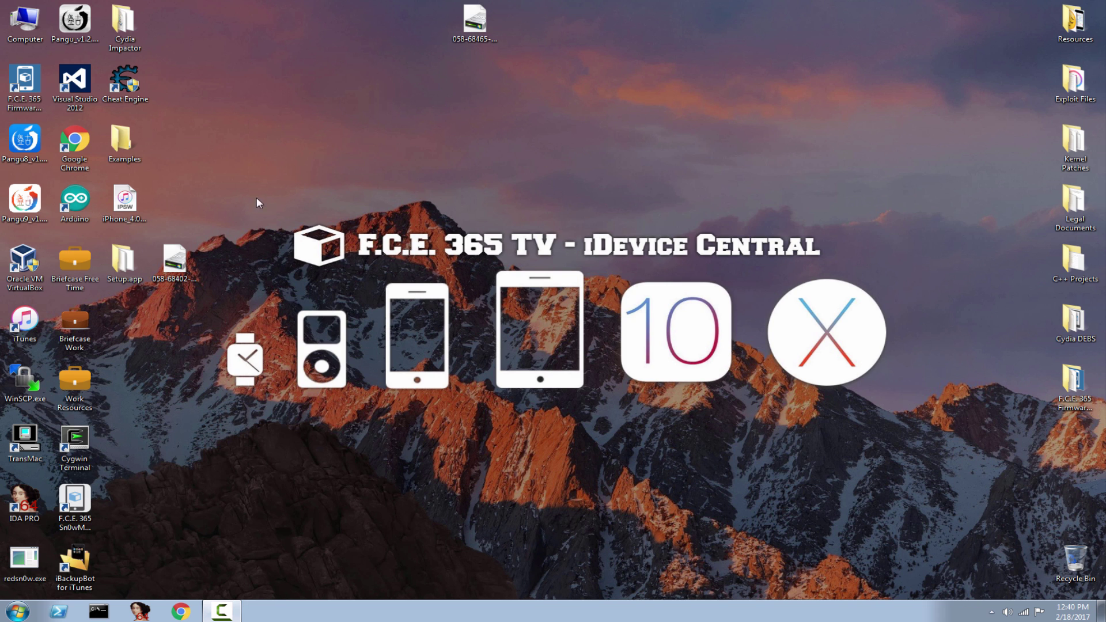
# Open iPhone_4.0_32bit_10.3_14E5239e_Restore.ipsw from the desktop as an archive in 7-Zip
pyautogui.rightClick(124, 200)
pyautogui.click(132, 198)
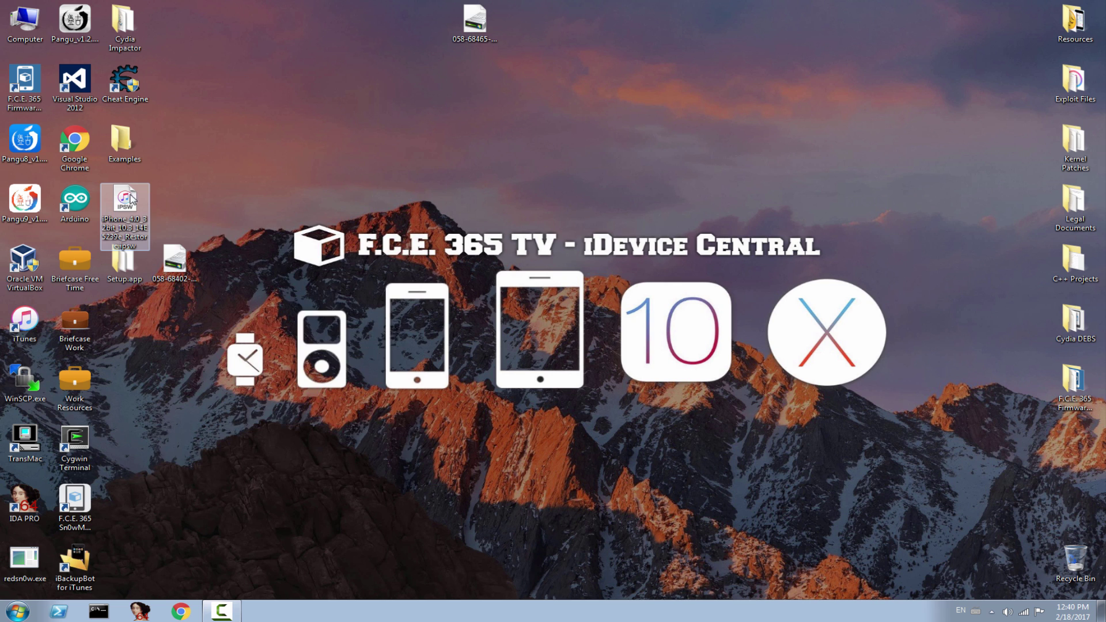
pyautogui.rightClick(131, 197)
pyautogui.moveTo(175, 219)
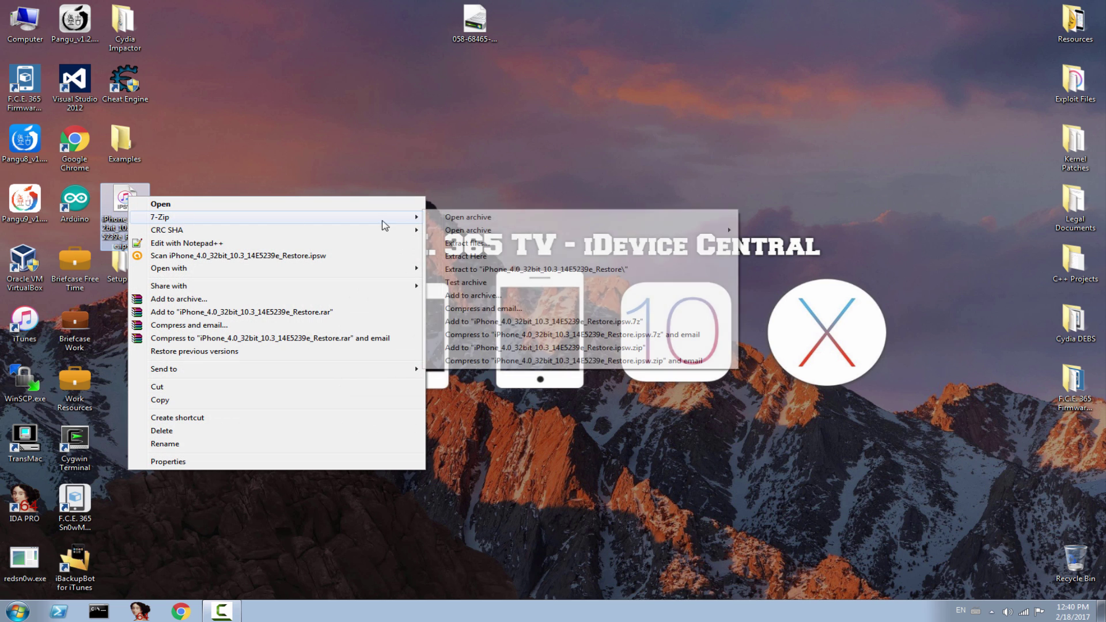
pyautogui.click(466, 218)
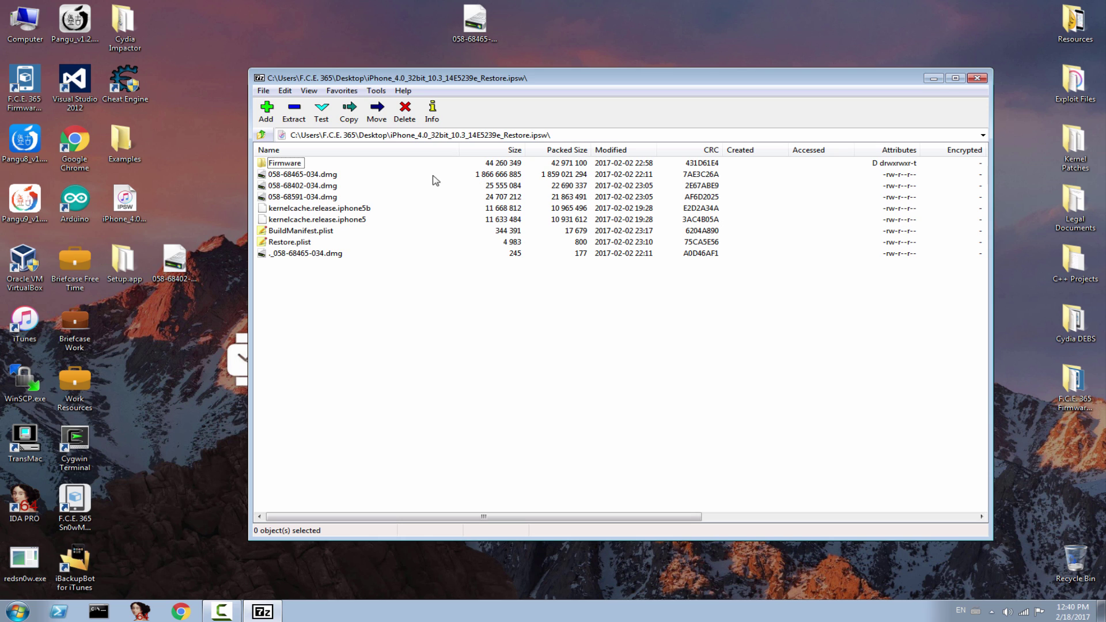
# Select 058-68465-034.dmg, kernelcache.release.iphone5b, and another DMG entry in the archive listing
pyautogui.click(325, 174)
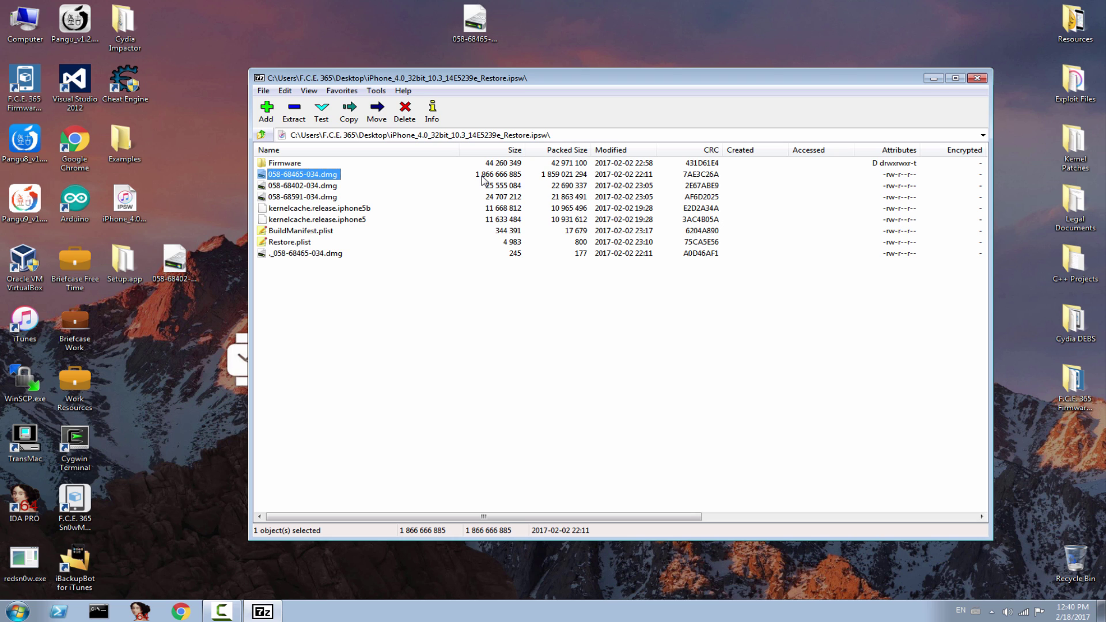
pyautogui.click(331, 208)
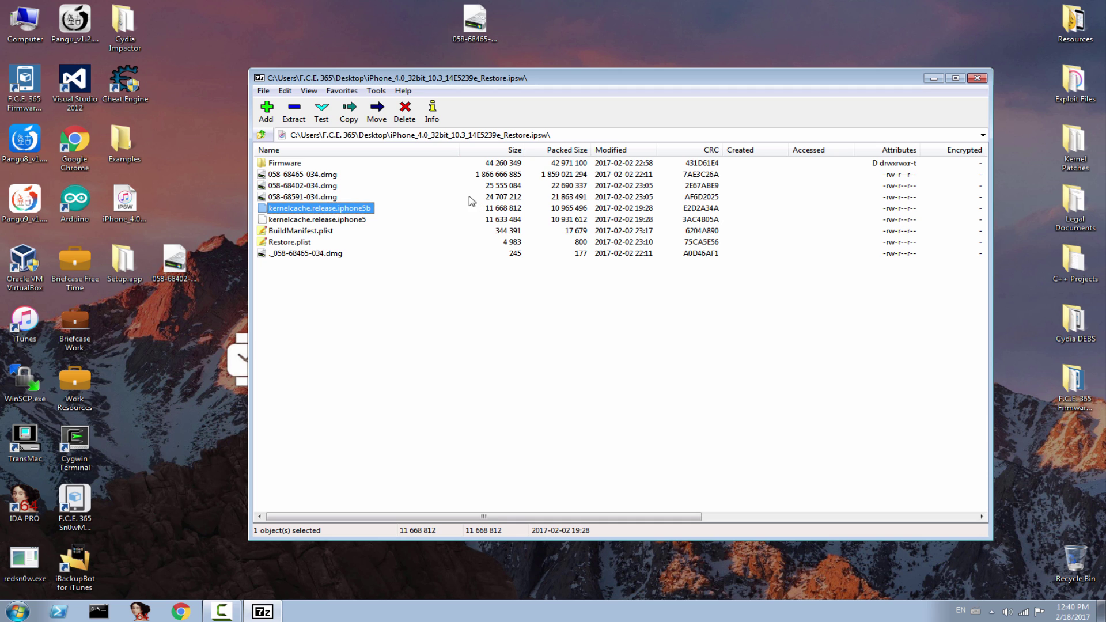
pyautogui.click(333, 189)
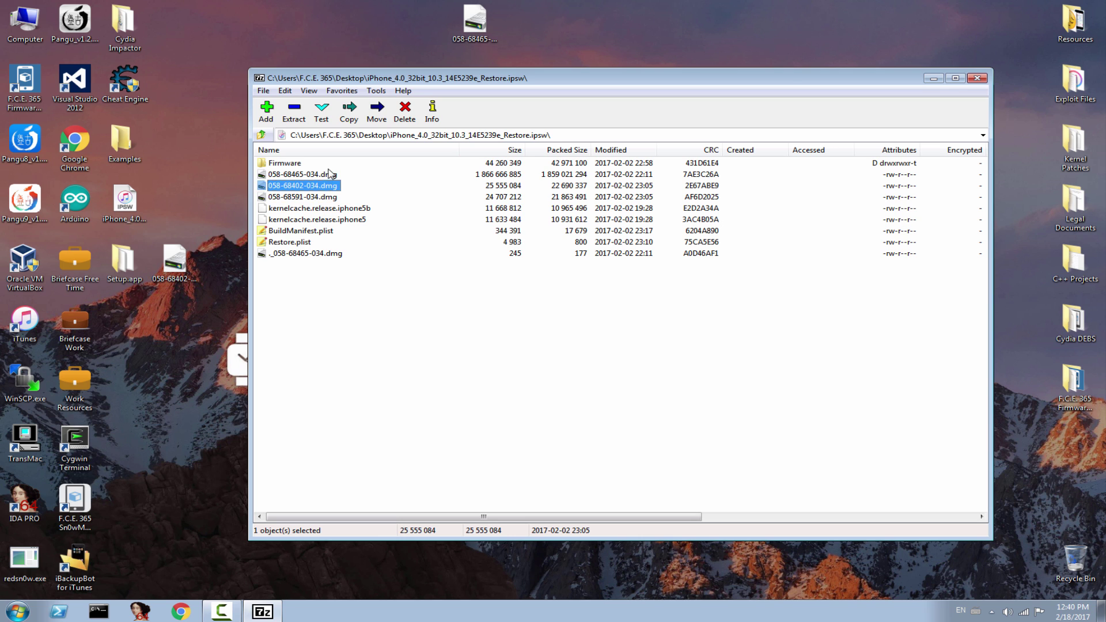